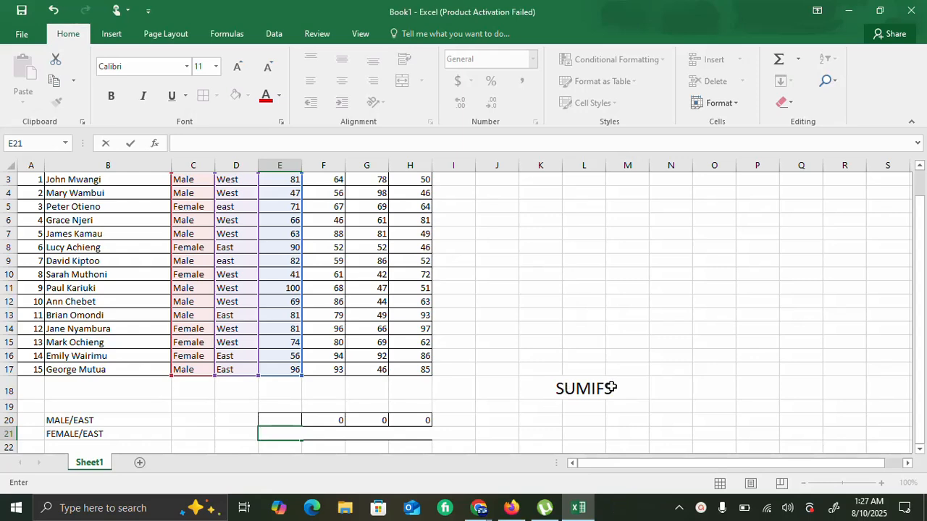
In the MALE/EAST row, start a SUMIFS formula in E20 with the Science marks E3:E17 as the sum range
scroll(610, 388, up, 1)
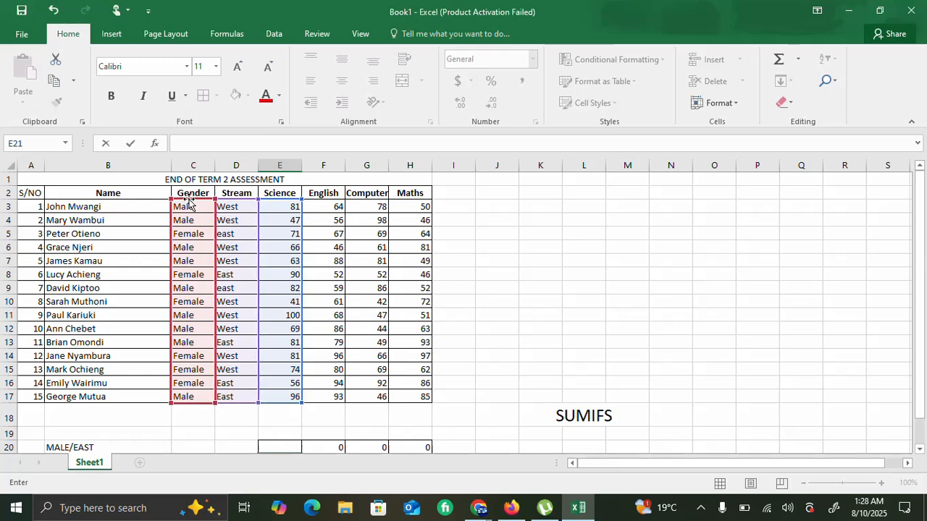
scroll(149, 386, down, 1)
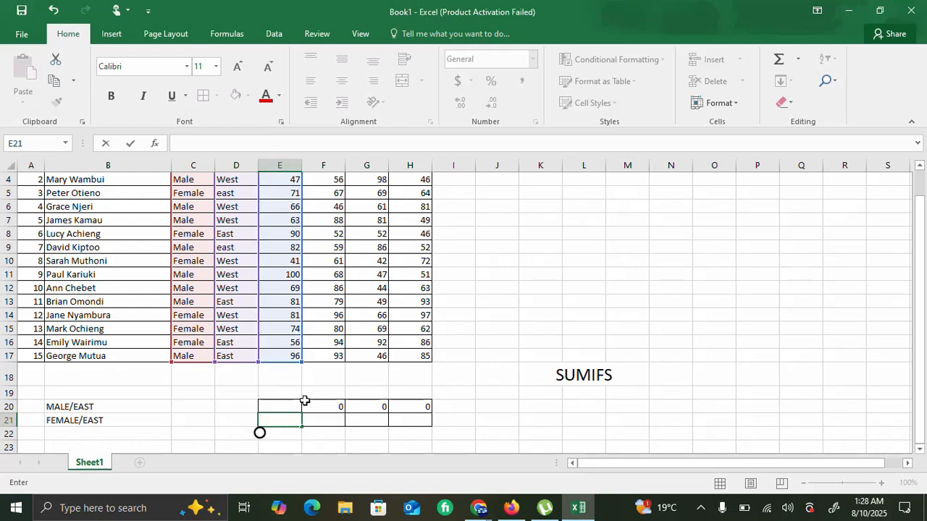
key(Escape)
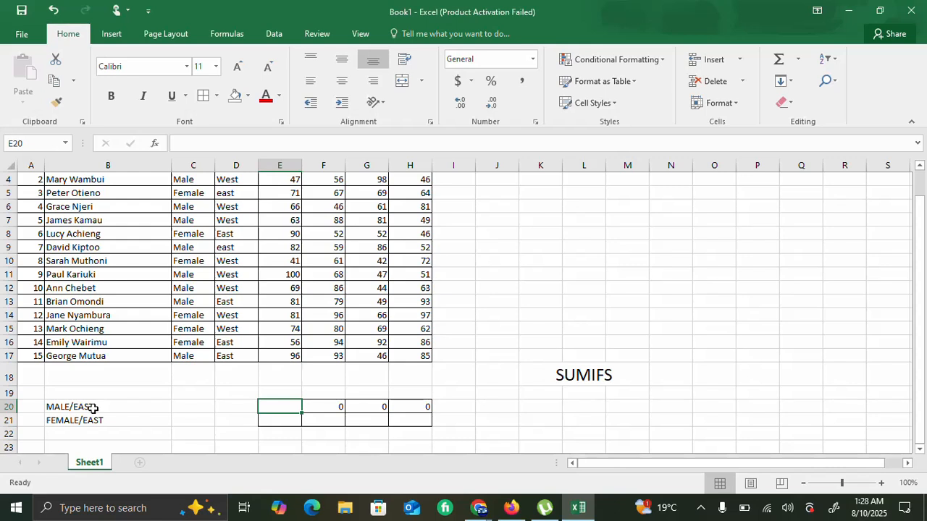
text(=)
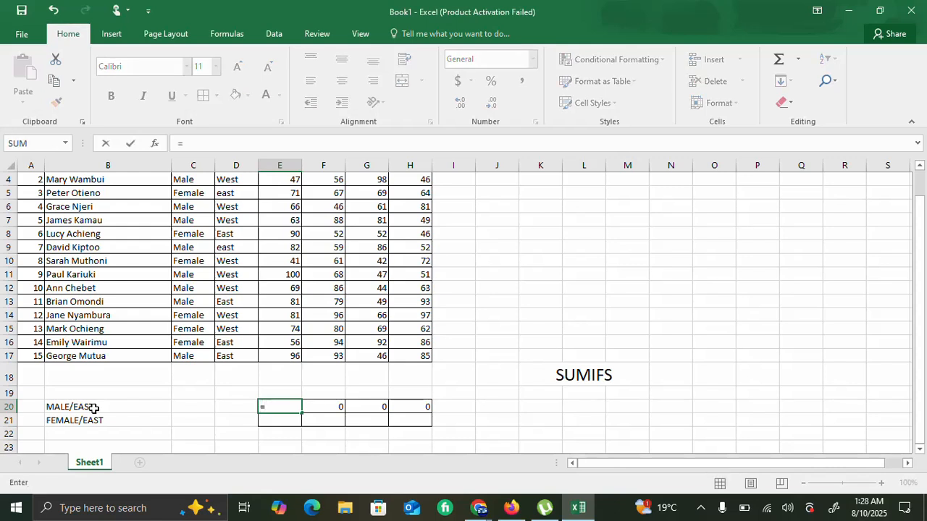
text(S)
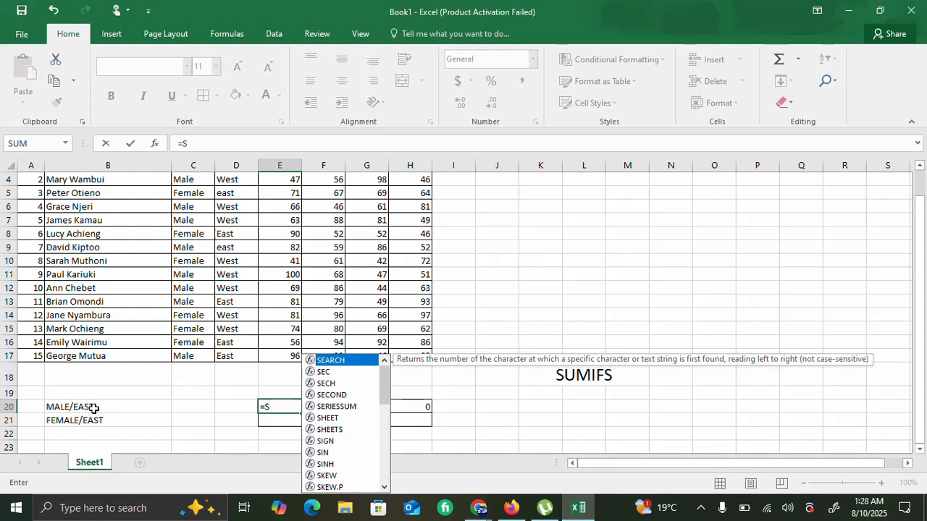
text(UMIFS)
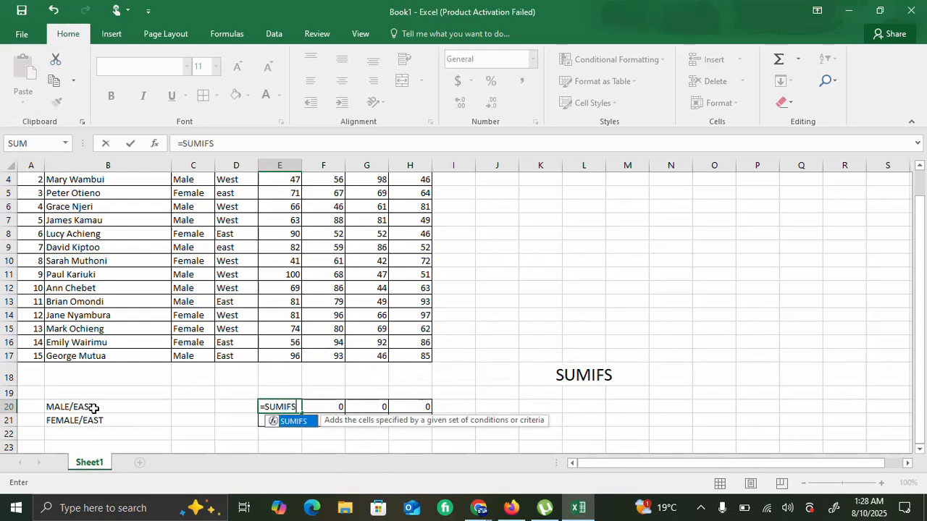
text(()
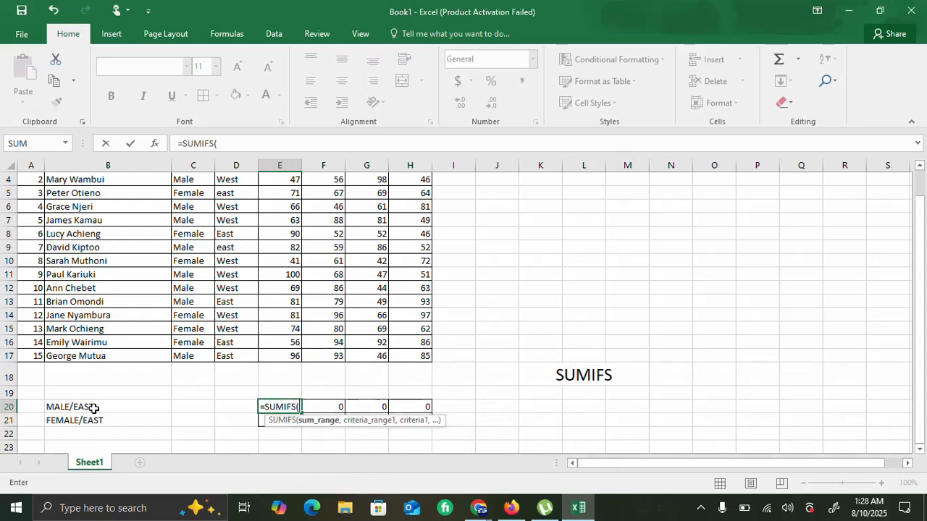
scroll(217, 297, up, 1)
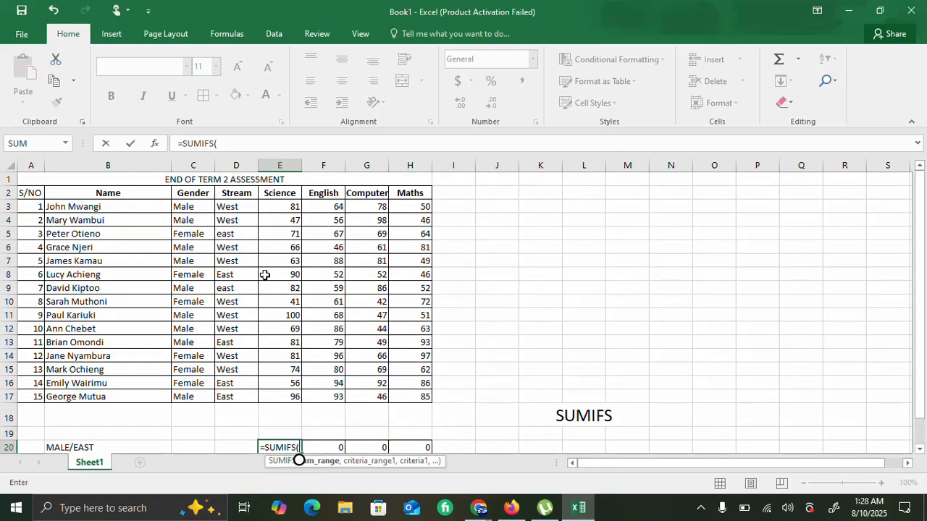
click(292, 206)
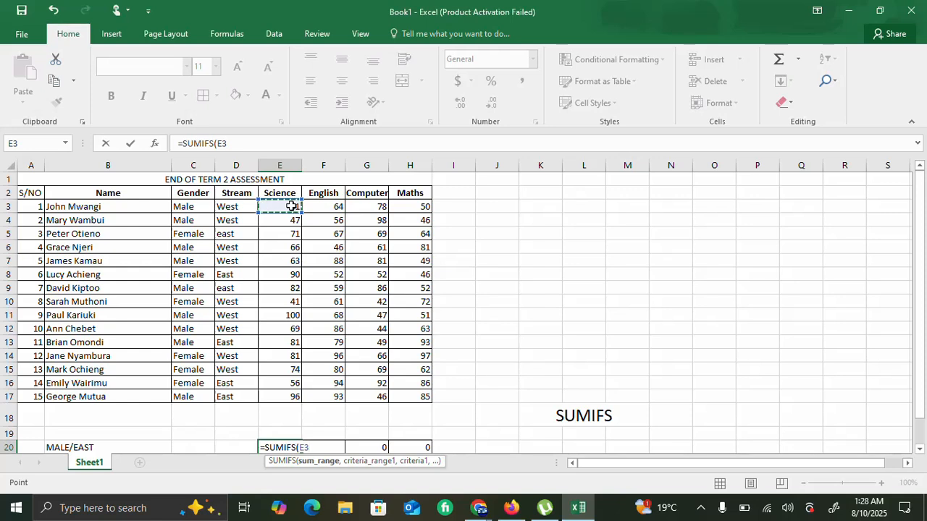
key(F8)
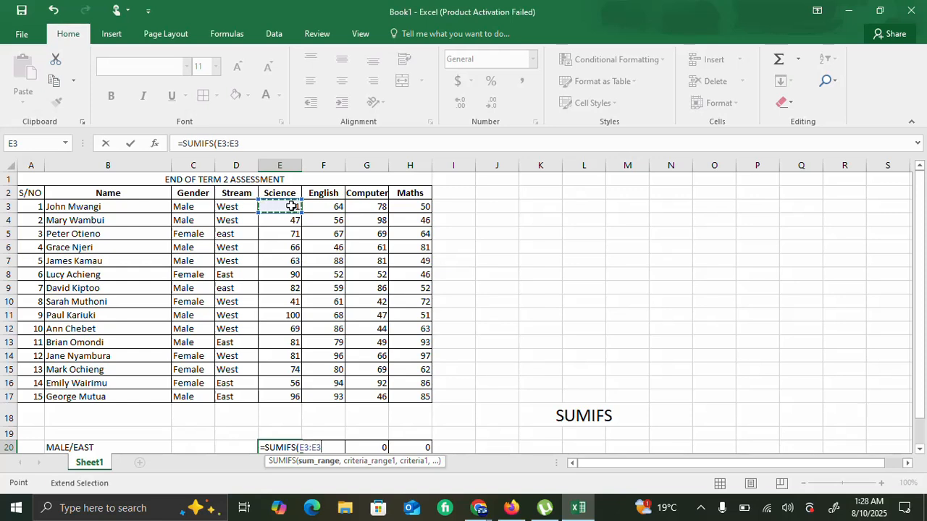
click(299, 397)
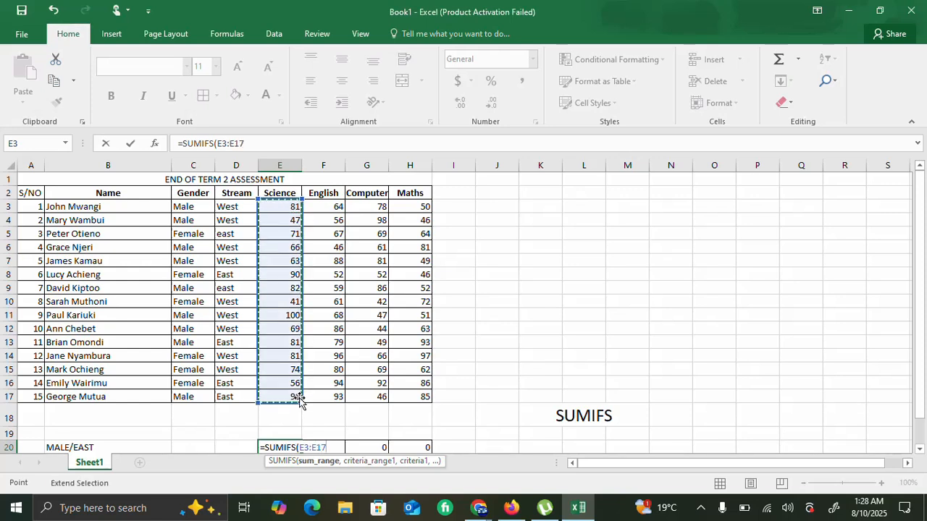
text(,)
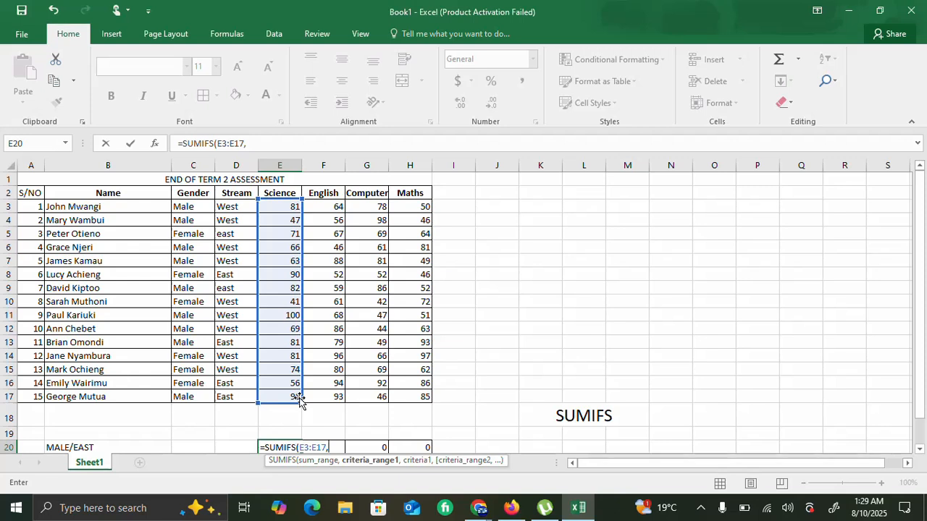
Add the Gender range C3:C17 to the E20 formula as the first criteria range, with the criterion "MALE"
click(195, 206)
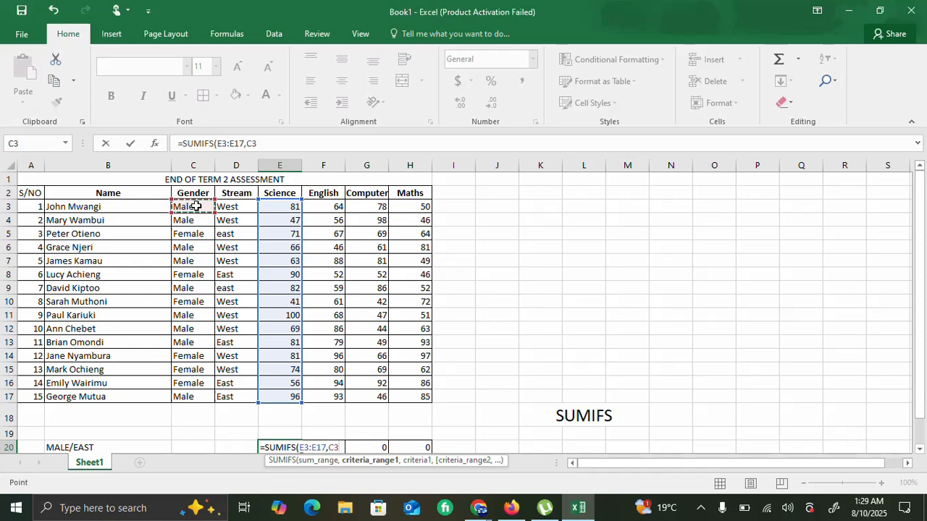
key(F8)
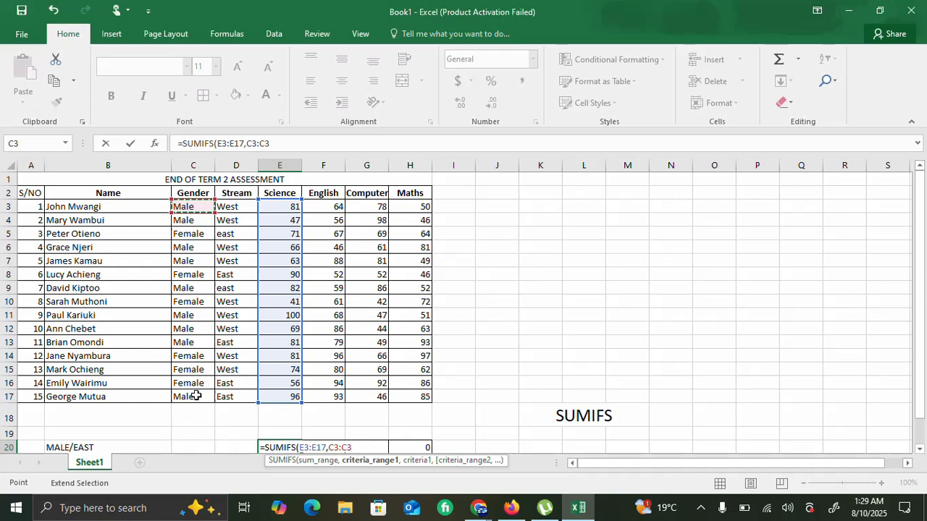
click(195, 397)
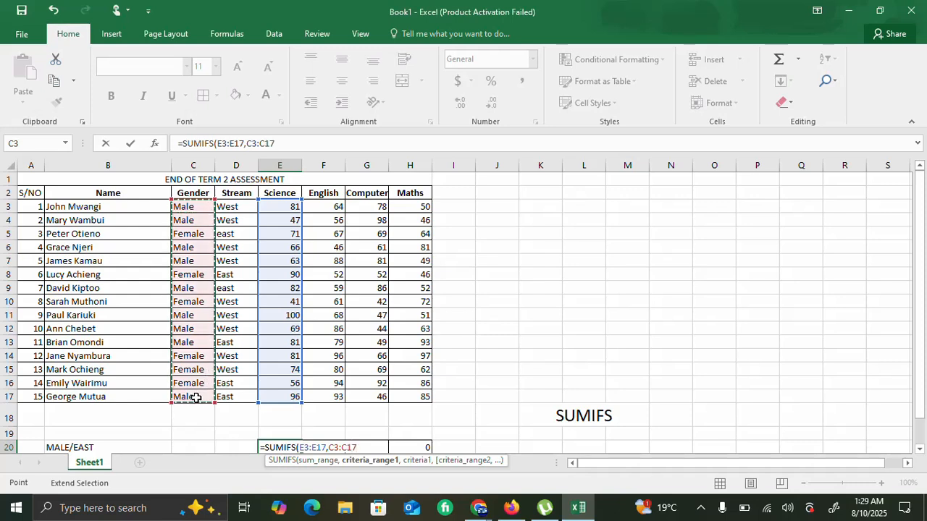
text(,)
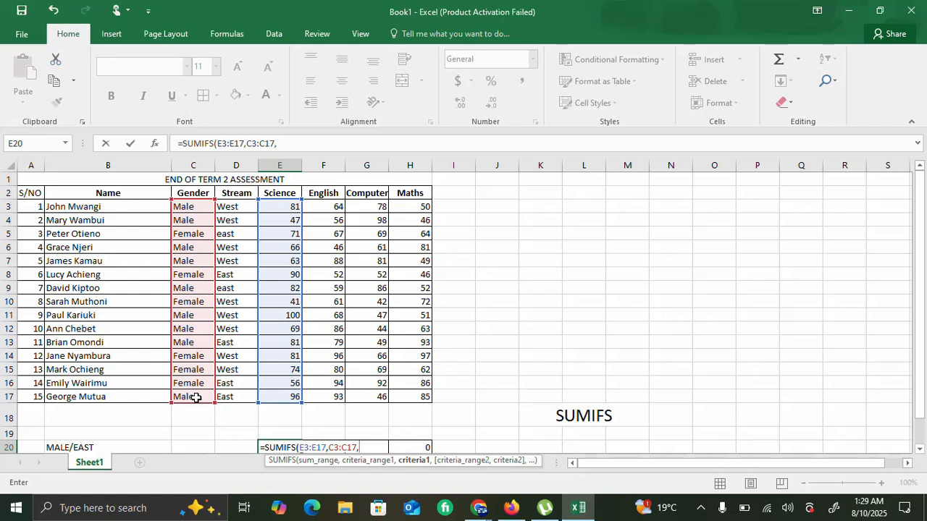
text("MALE",)
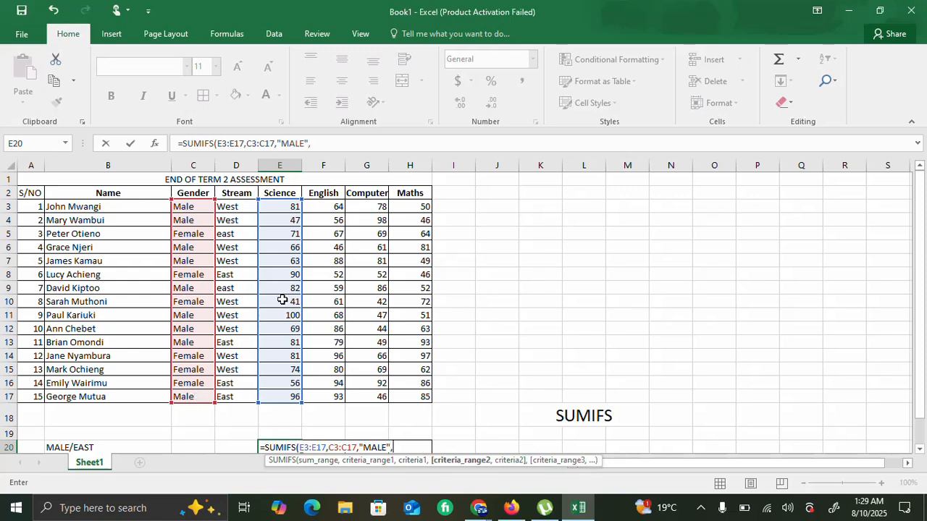
Add the Stream range D3:D17 with the criterion "EAST" as the second condition, check the arguments and enter the E20 formula
click(241, 206)
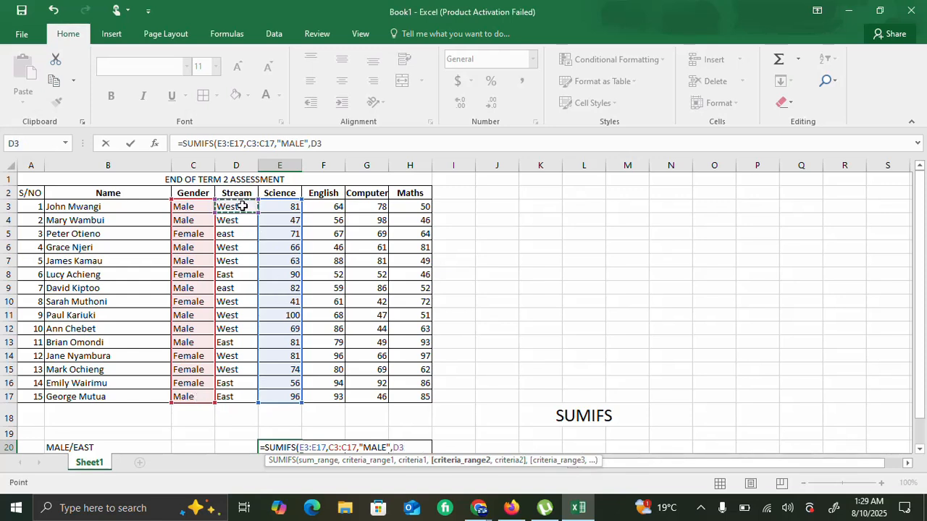
key(F8)
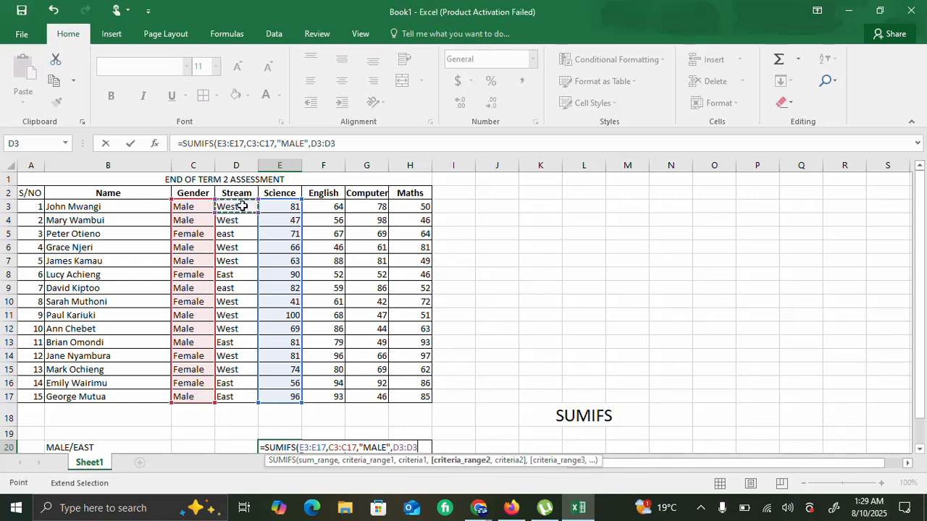
click(239, 399)
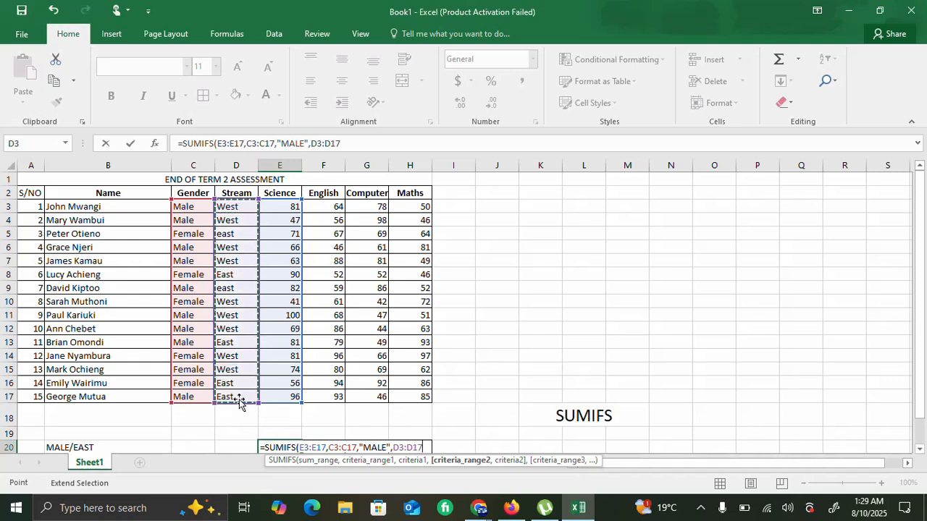
text(,)
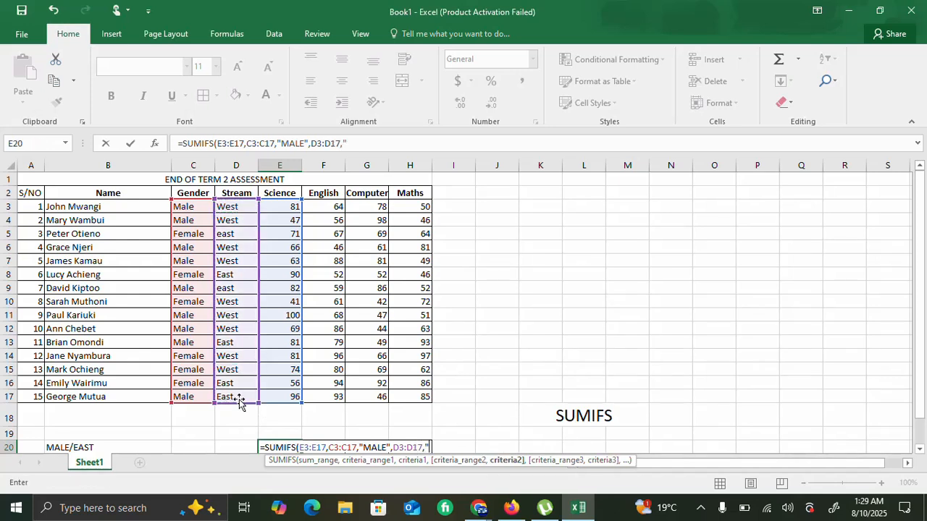
text("EAST)
text())
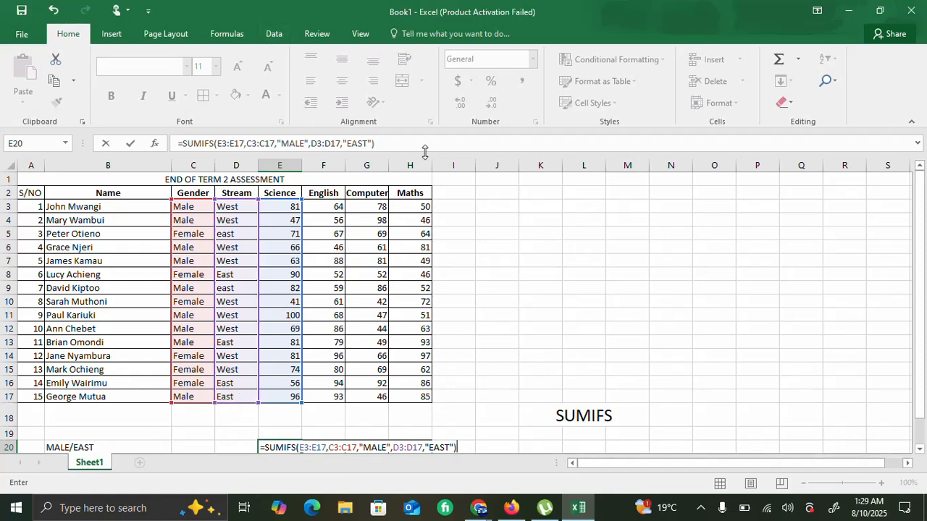
click(375, 144)
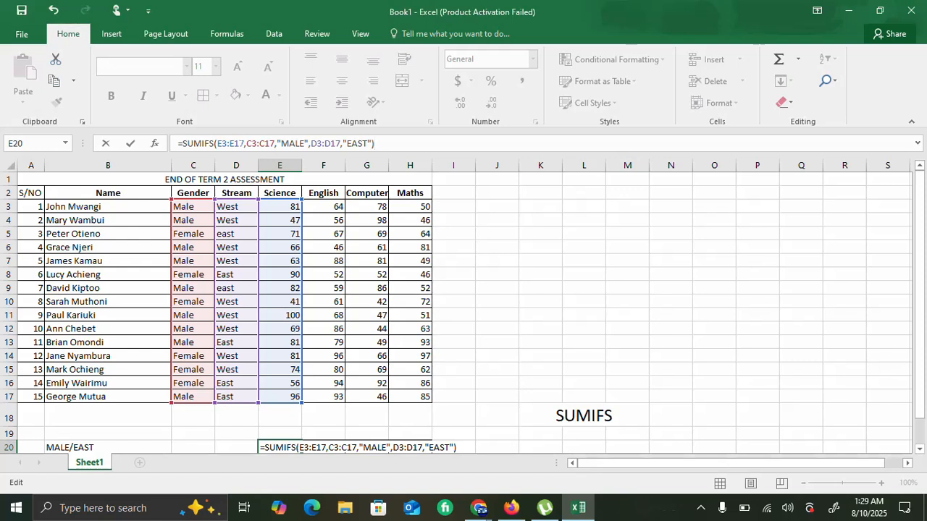
drag(245, 144, 217, 143)
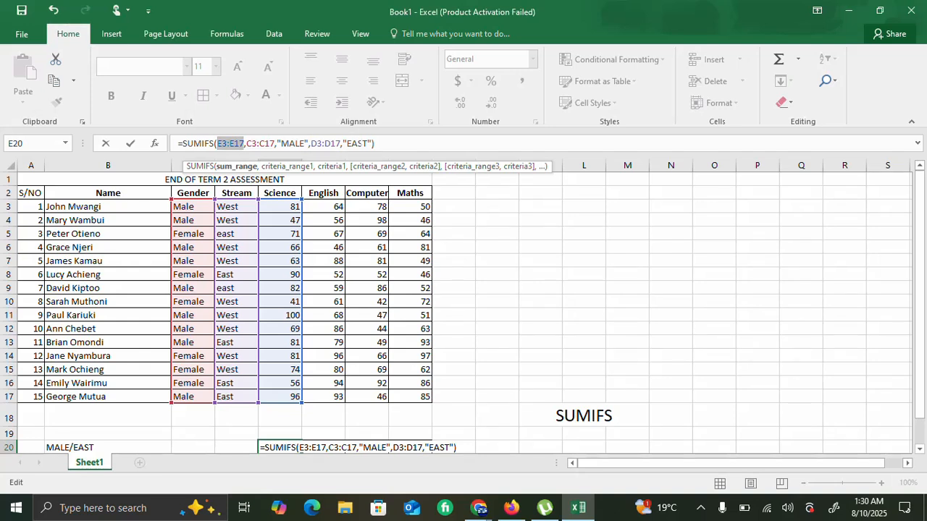
click(395, 142)
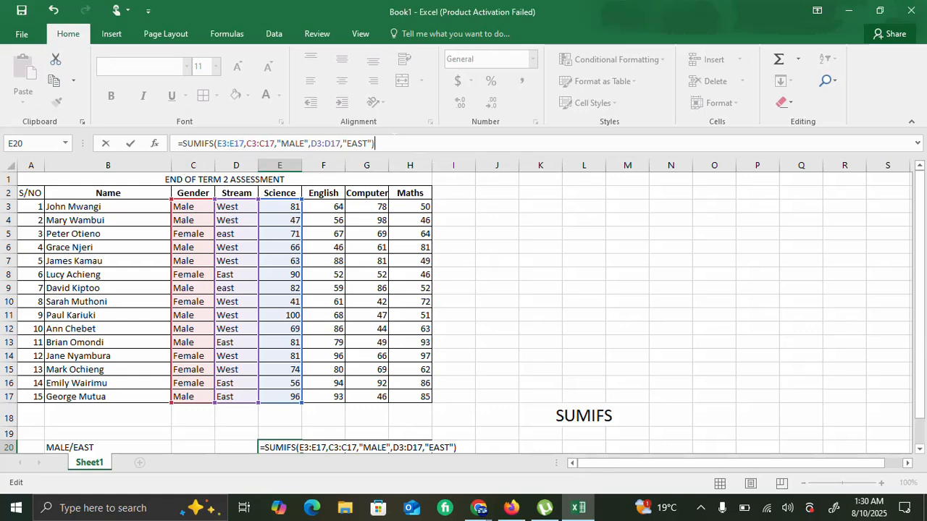
key(Return)
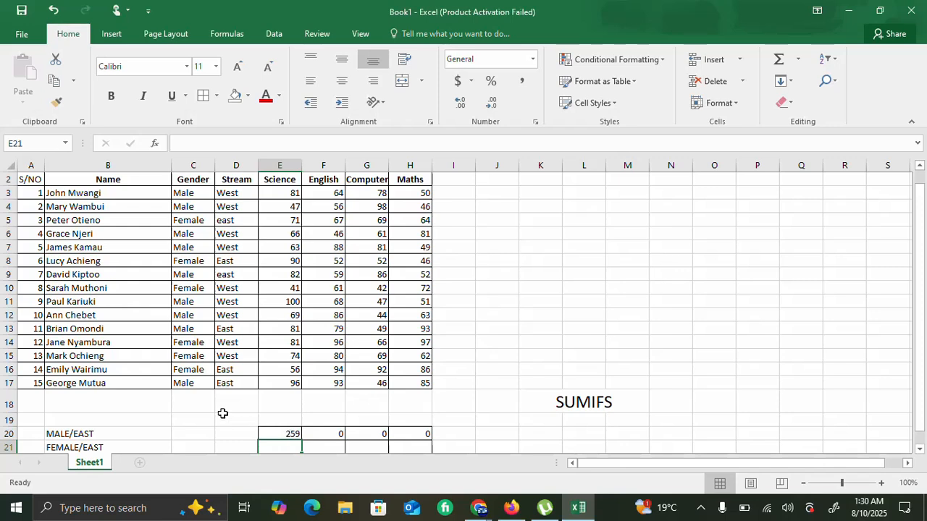
Highlight the Gender, Stream and Science cells of the male East students in rows 17, 13 and 9 with light green fill
drag(184, 383, 295, 384)
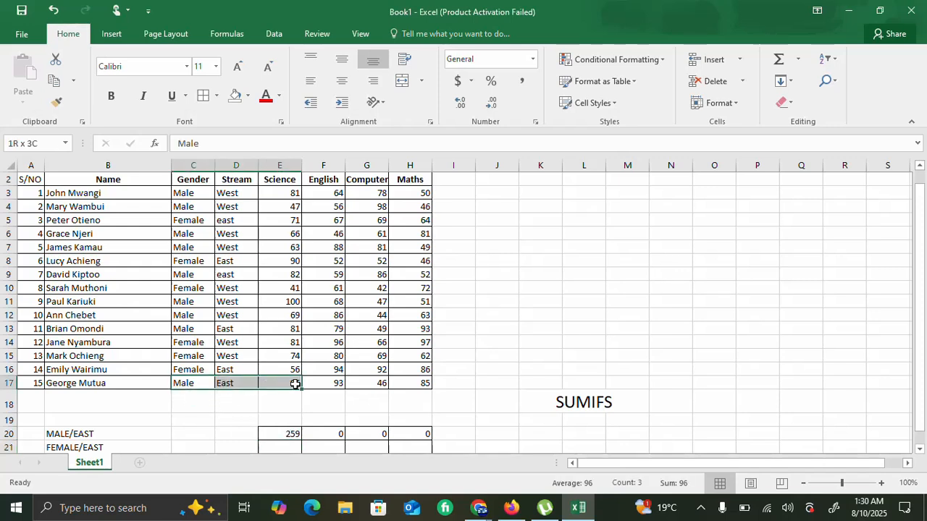
click(247, 96)
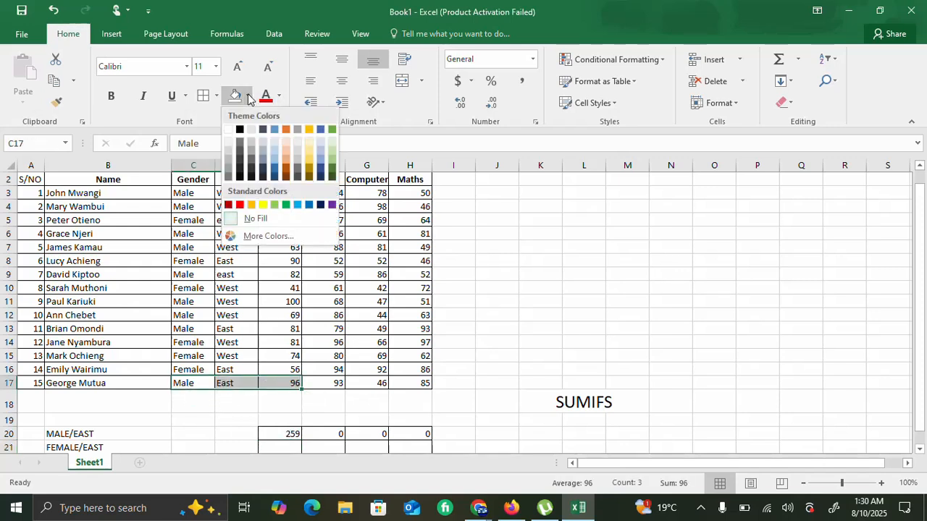
click(274, 205)
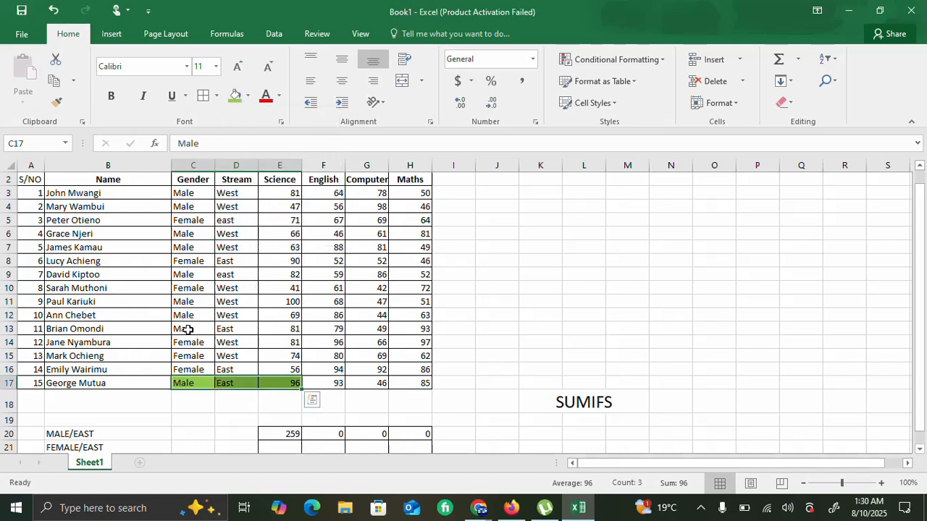
drag(186, 328, 278, 328)
click(235, 96)
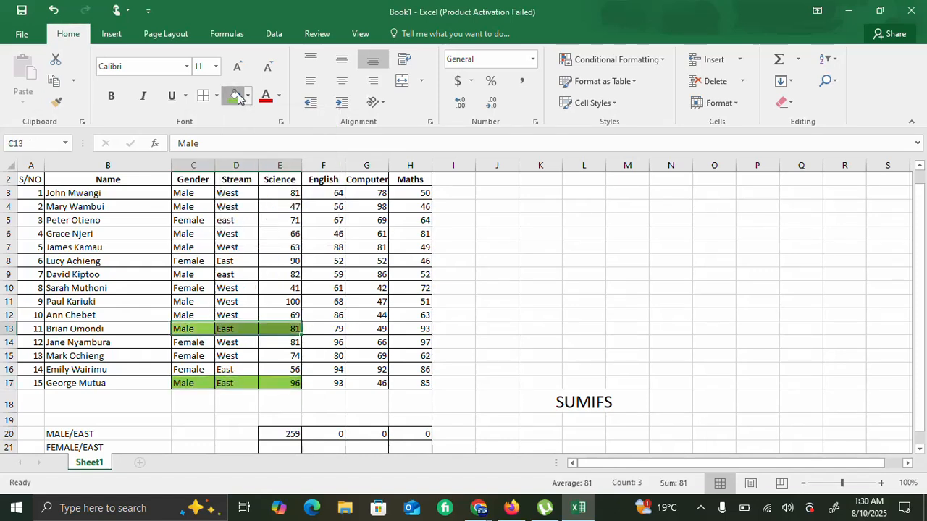
drag(186, 277, 292, 275)
click(235, 97)
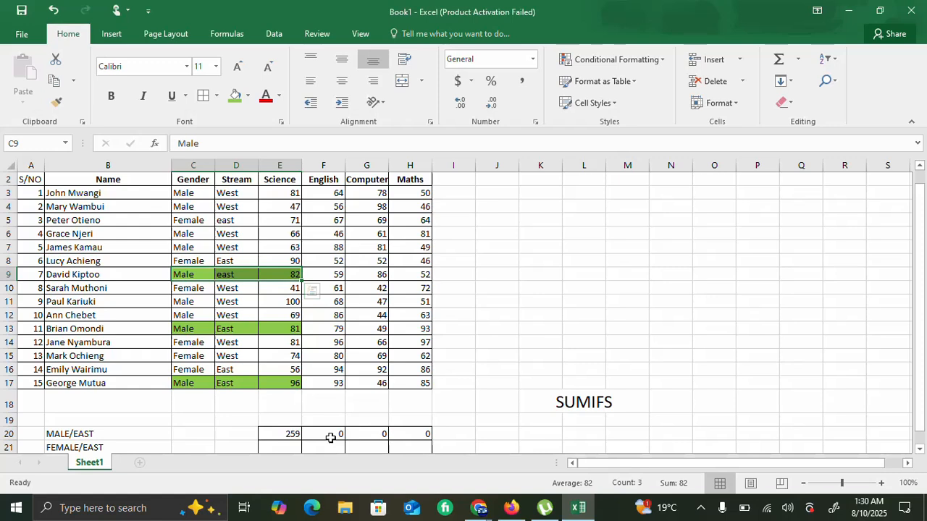
Copy the E20 SUMIFS formula across F20:H20 and open the formula in F20 to inspect its ranges
click(300, 433)
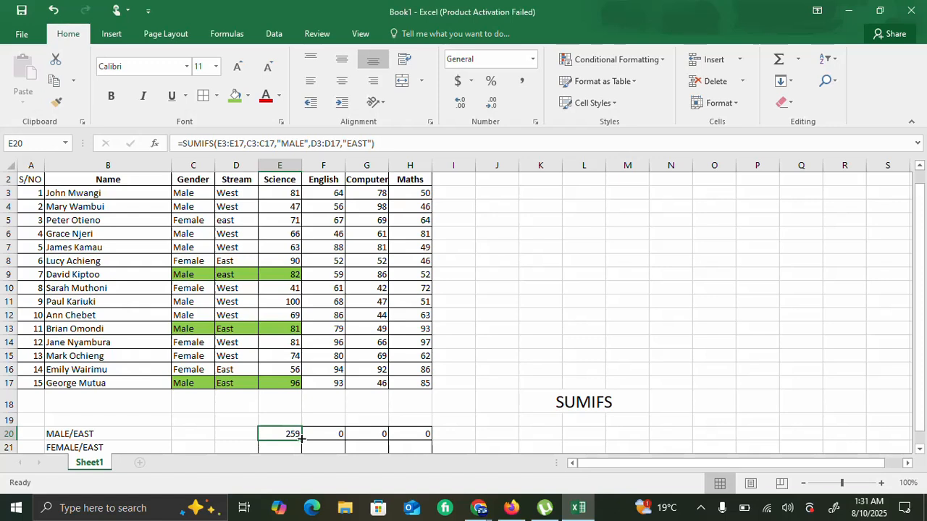
drag(301, 438, 431, 439)
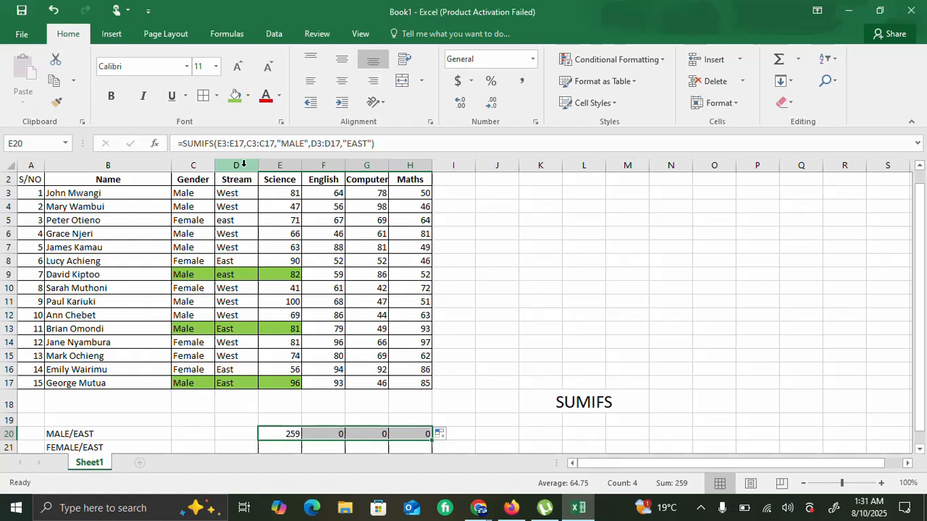
click(333, 433)
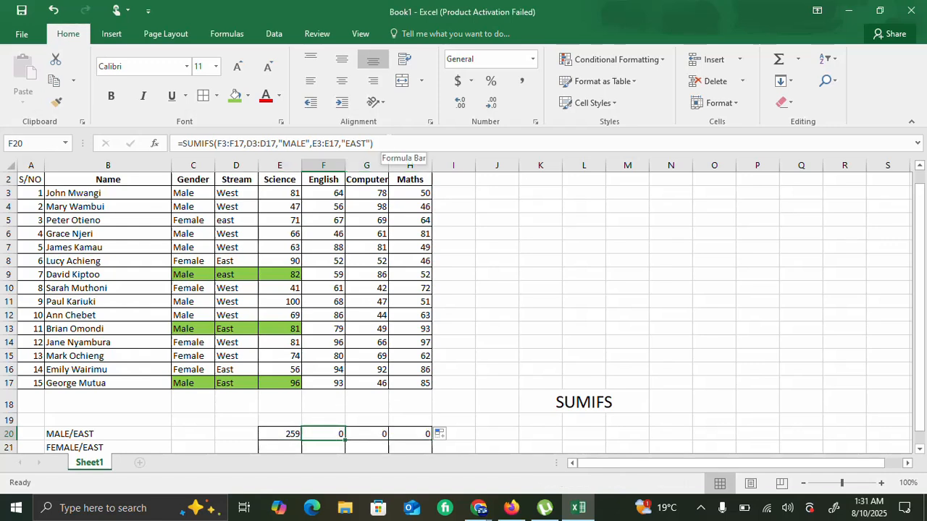
click(384, 143)
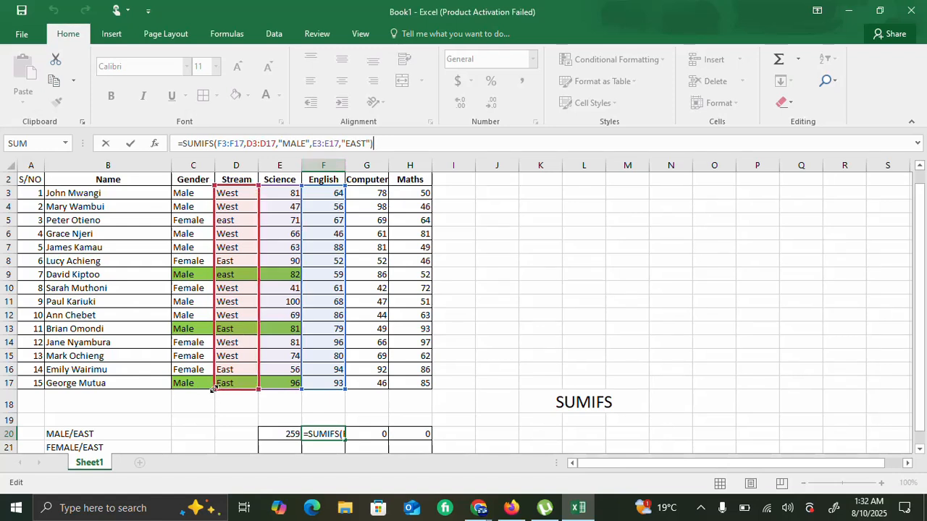
Move the F20 formula's criteria ranges to Gender C3:C17 for "MALE" and Stream D3:D17 for "EAST", and enter the formula
drag(213, 389, 182, 395)
drag(258, 390, 223, 391)
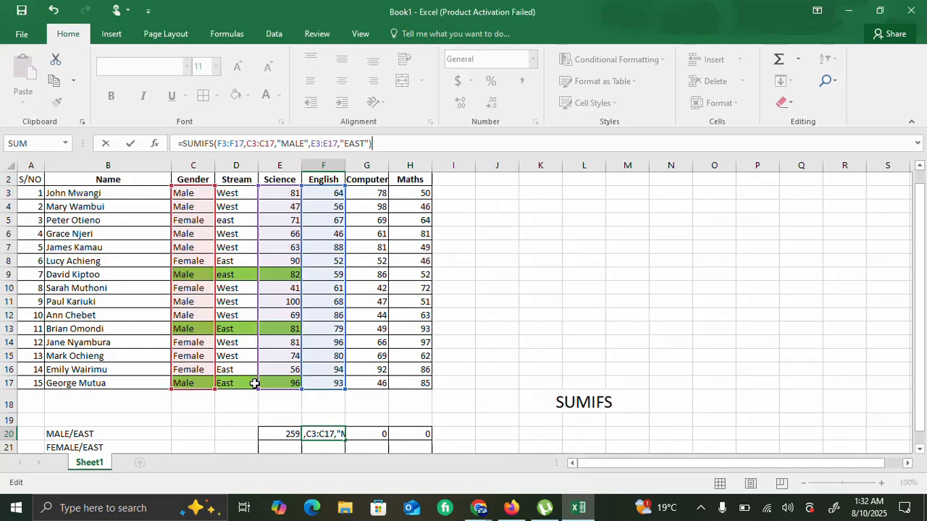
drag(246, 388, 239, 389)
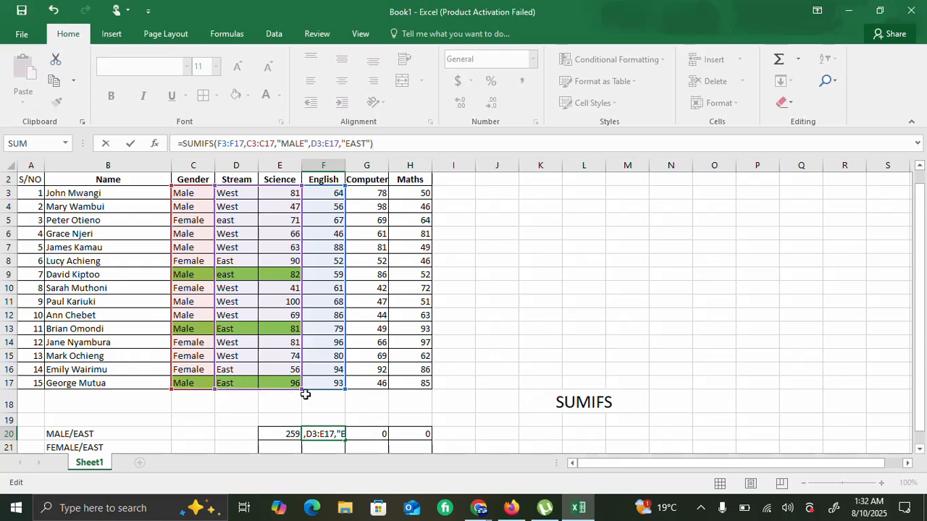
drag(302, 389, 381, 385)
drag(320, 391, 268, 386)
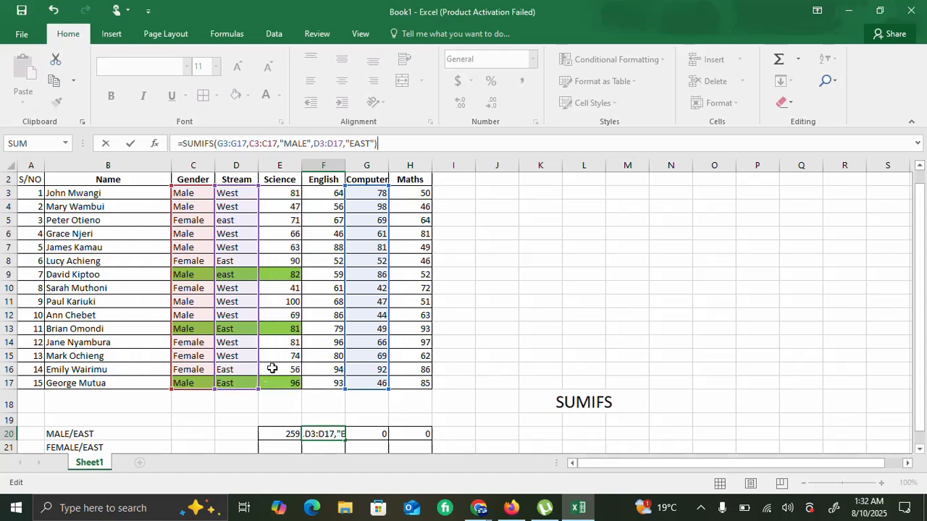
click(341, 388)
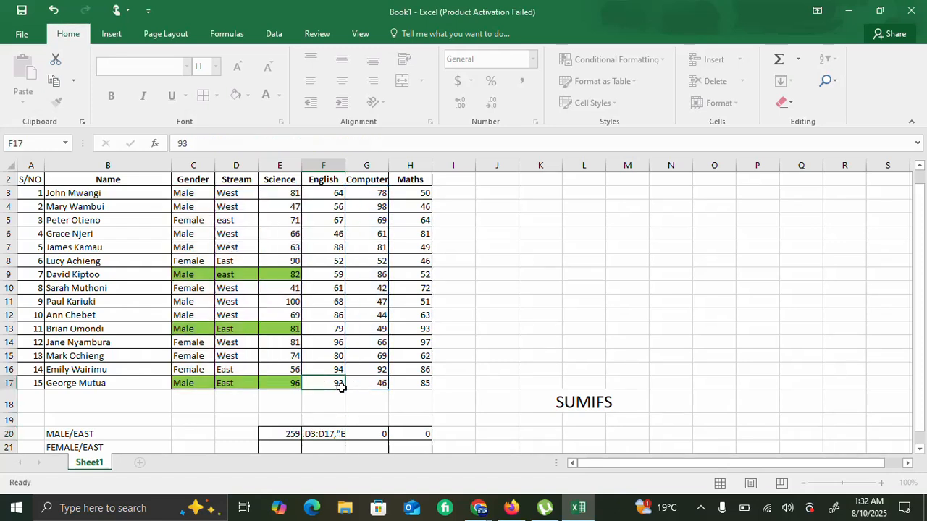
click(355, 382)
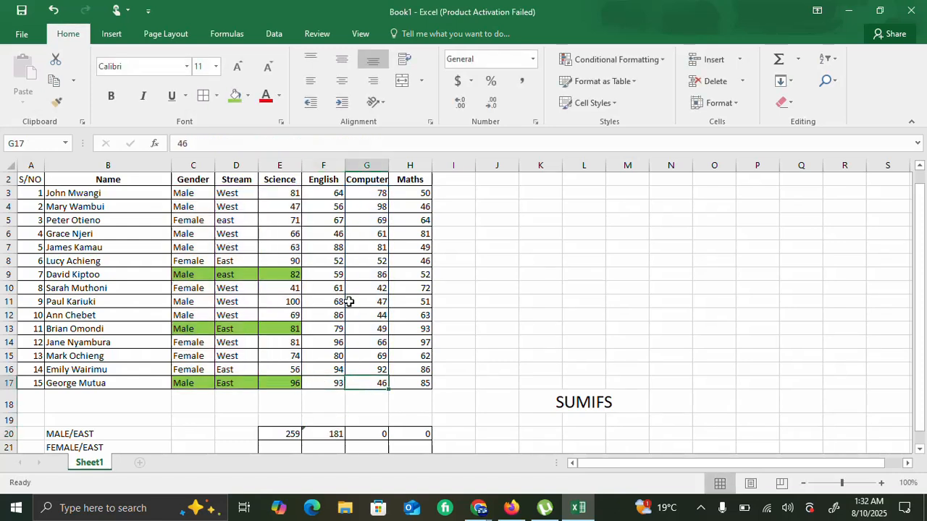
Correct the sum range in the F20 formula to the English marks F3:F17 and enter the formula
click(335, 432)
key(F2)
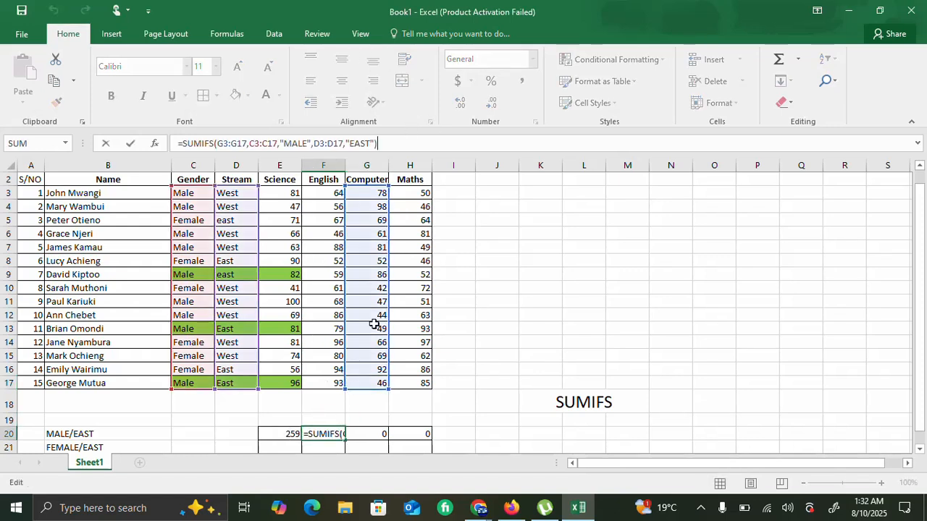
drag(340, 388, 325, 389)
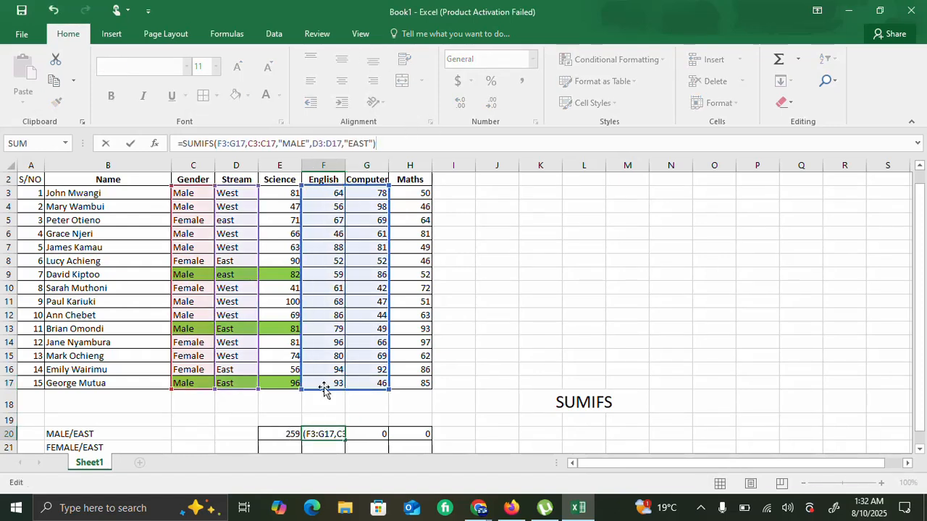
drag(391, 389, 363, 385)
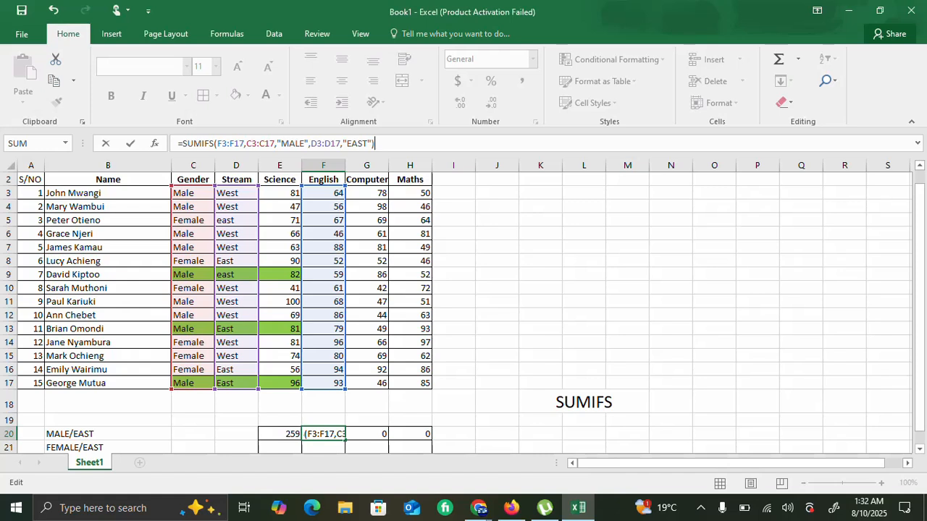
key(Return)
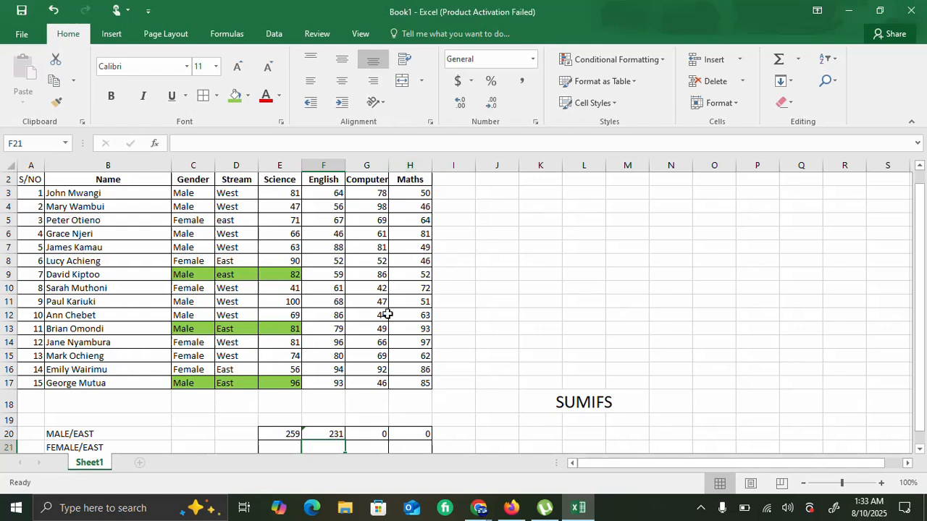
Check the G20 formula against the Computer column and change its first criteria range to the Gender cells C3:C17
click(373, 434)
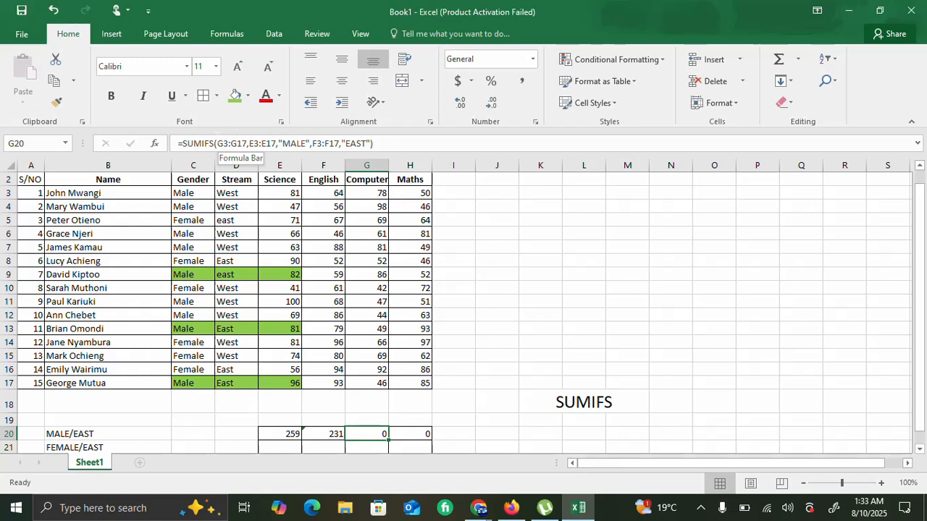
click(368, 162)
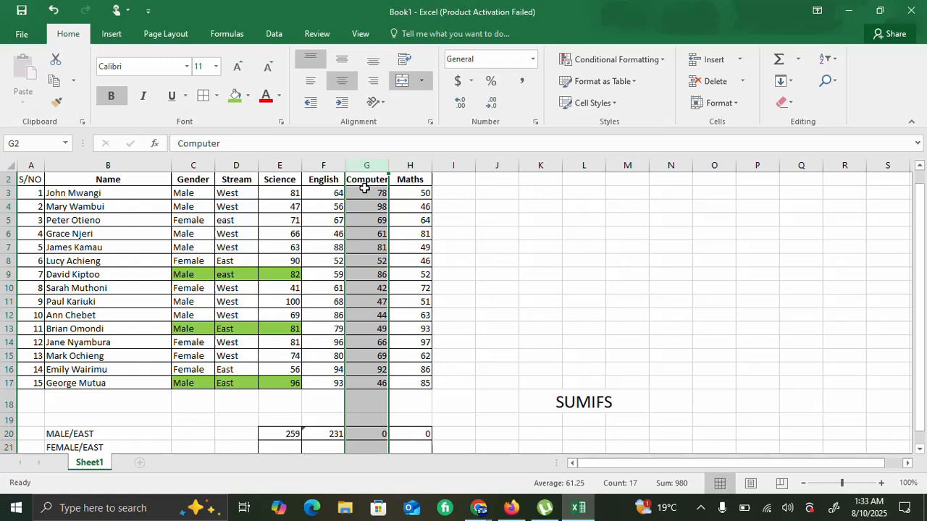
click(375, 439)
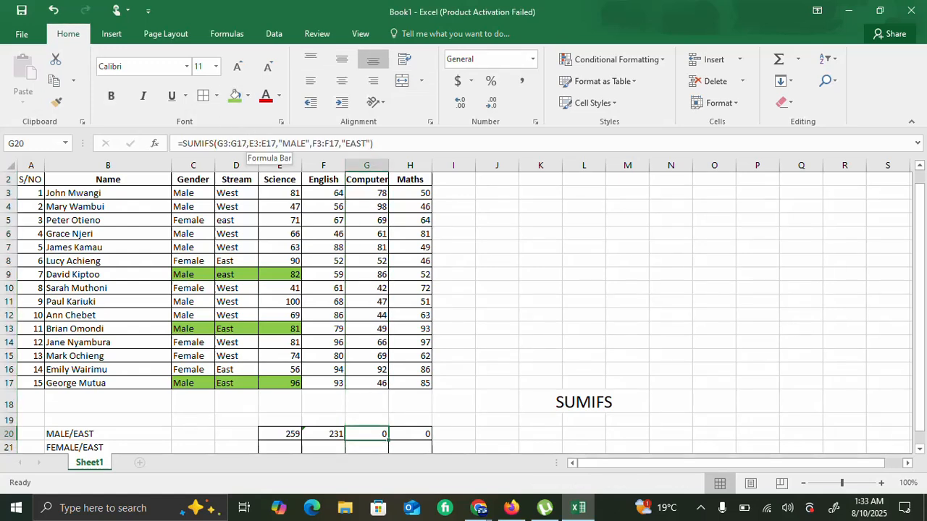
click(250, 144)
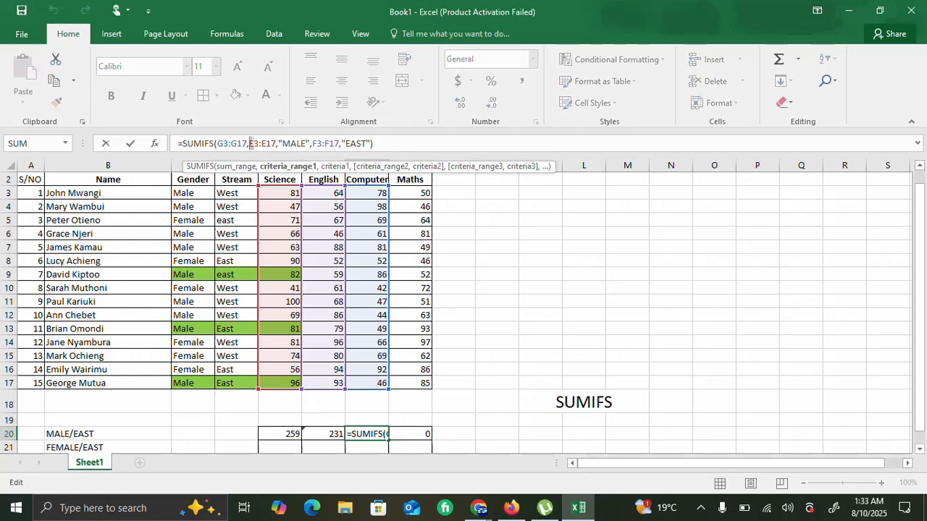
text(D)
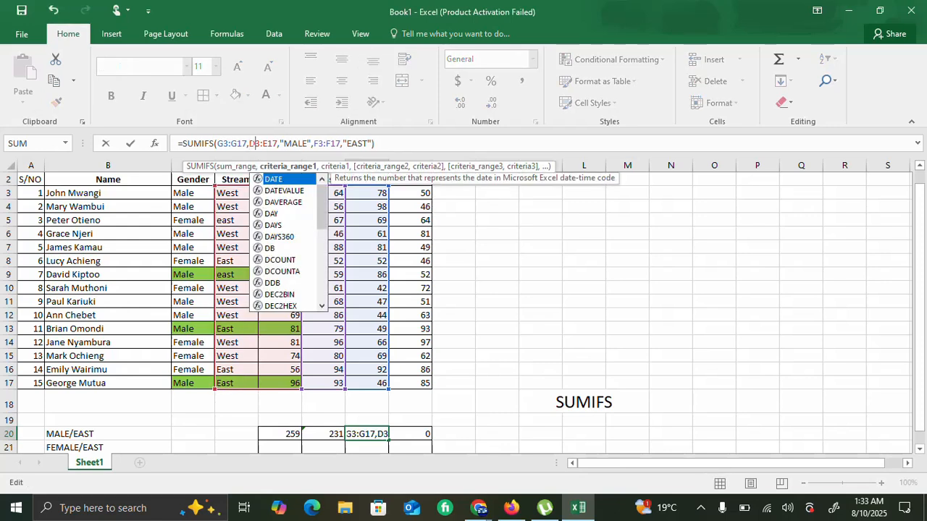
key(Delete)
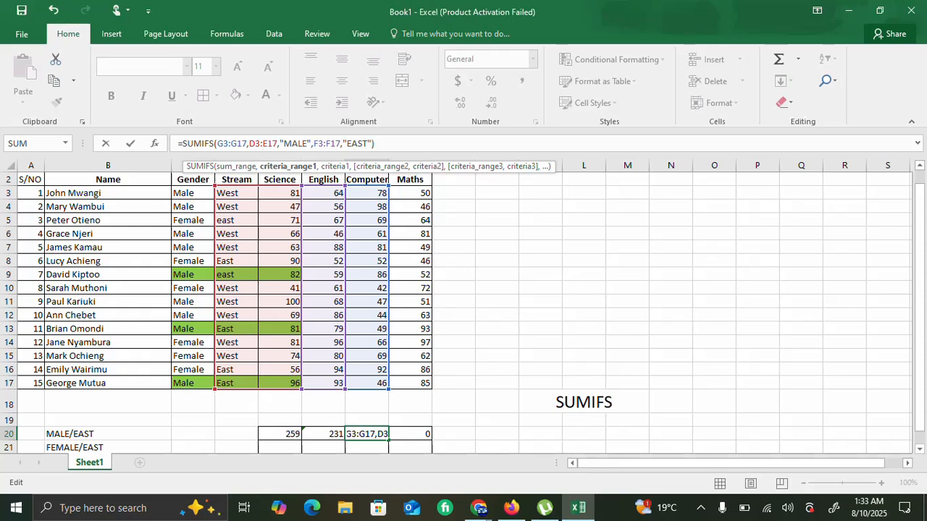
key(Delete)
text(D)
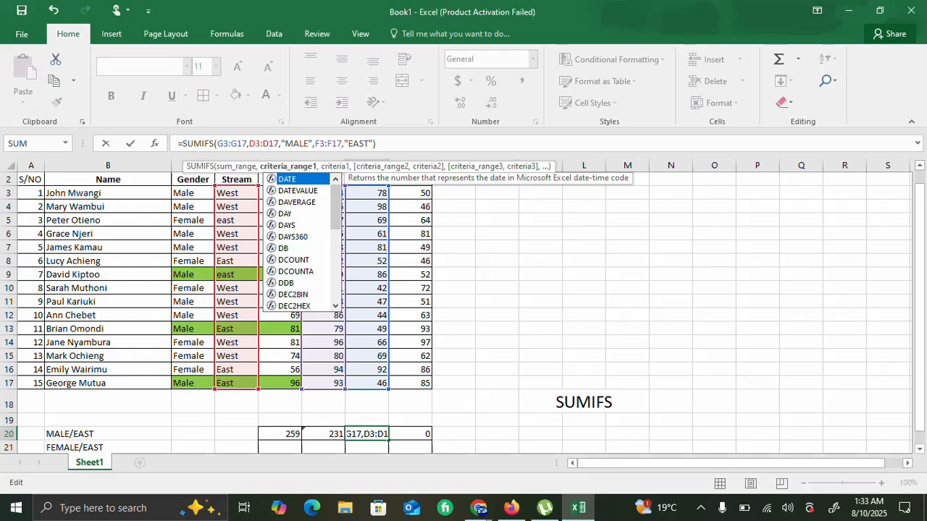
click(251, 143)
text(C)
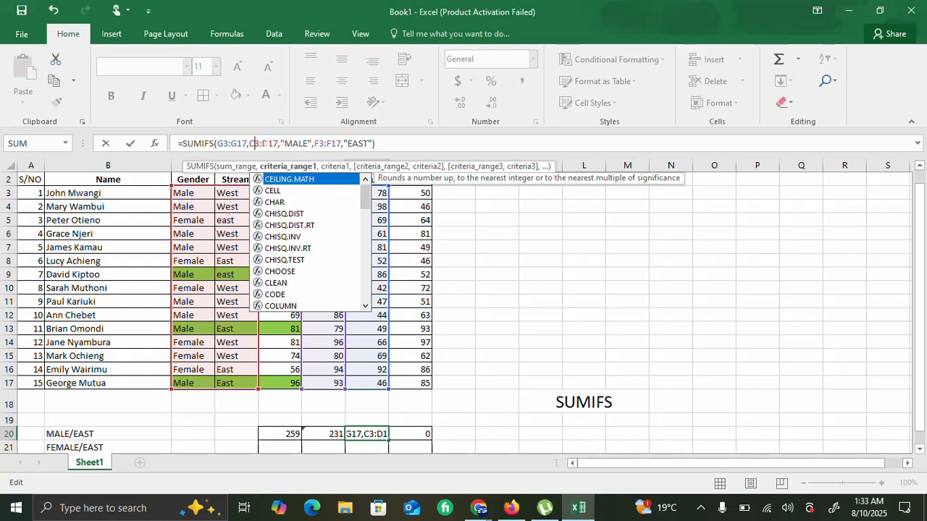
click(266, 144)
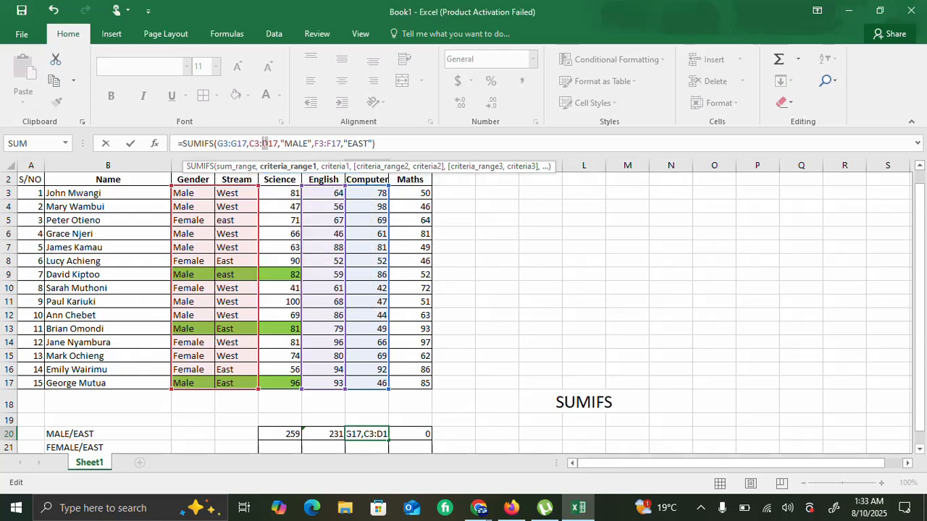
key(Delete)
text(C)
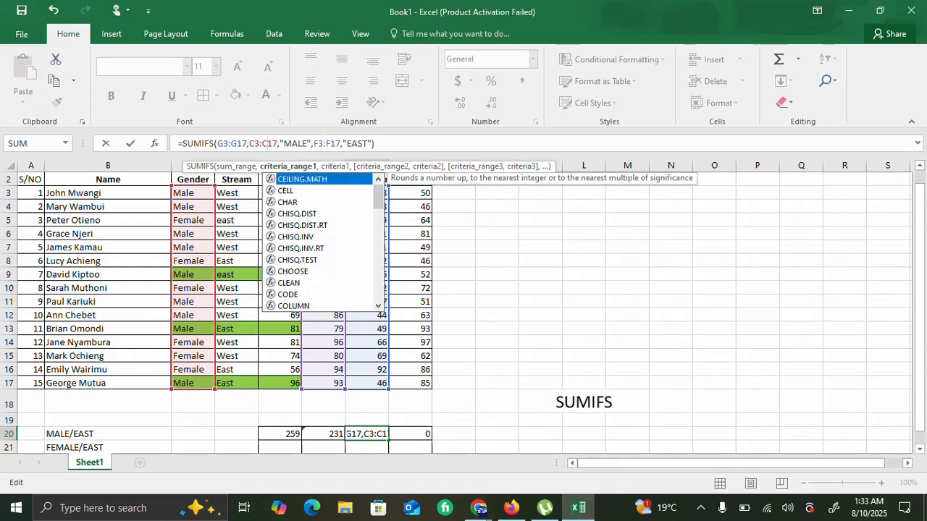
Change the second criteria range in the G20 formula to the Stream cells D3:D17 and enter the formula
click(315, 144)
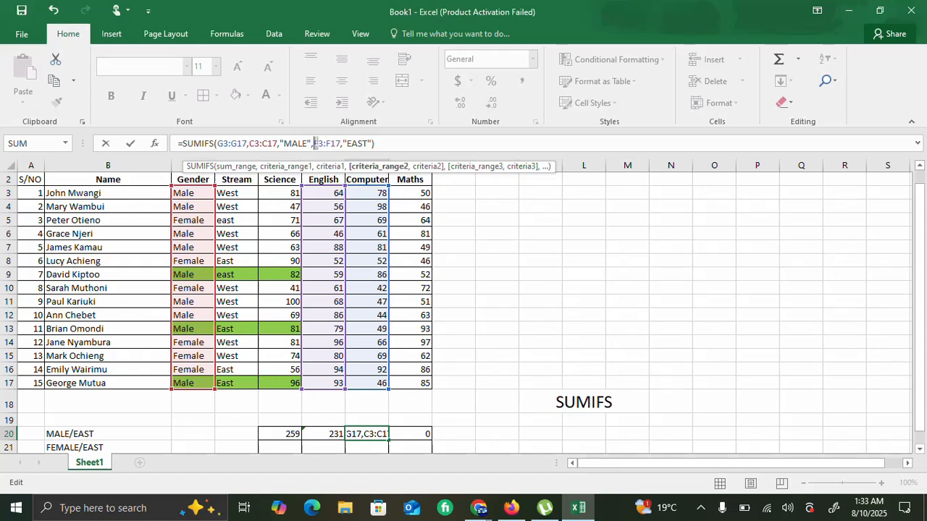
key(Delete)
text(D)
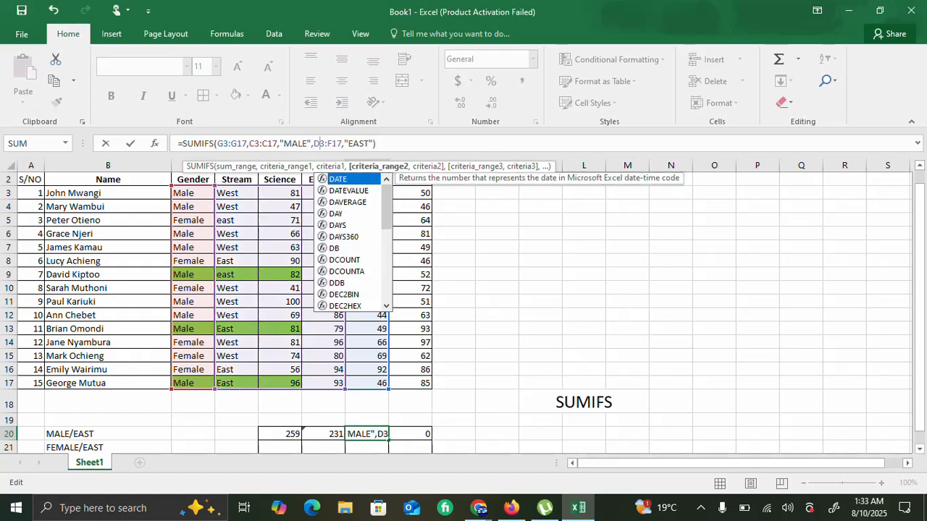
drag(332, 144, 328, 143)
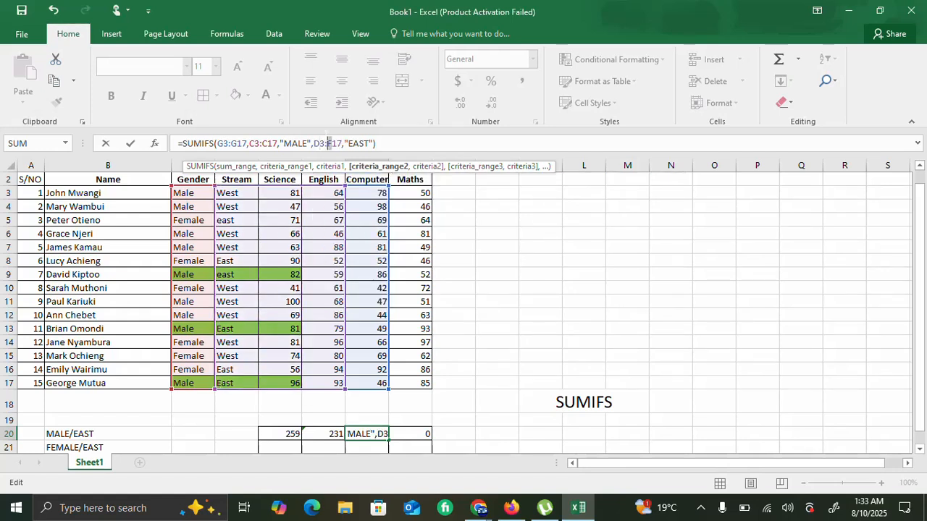
text(D)
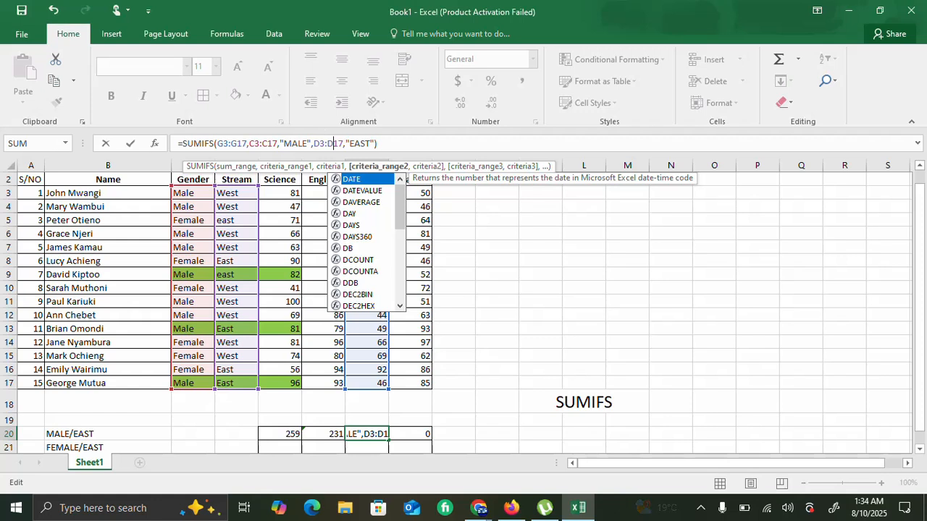
click(479, 142)
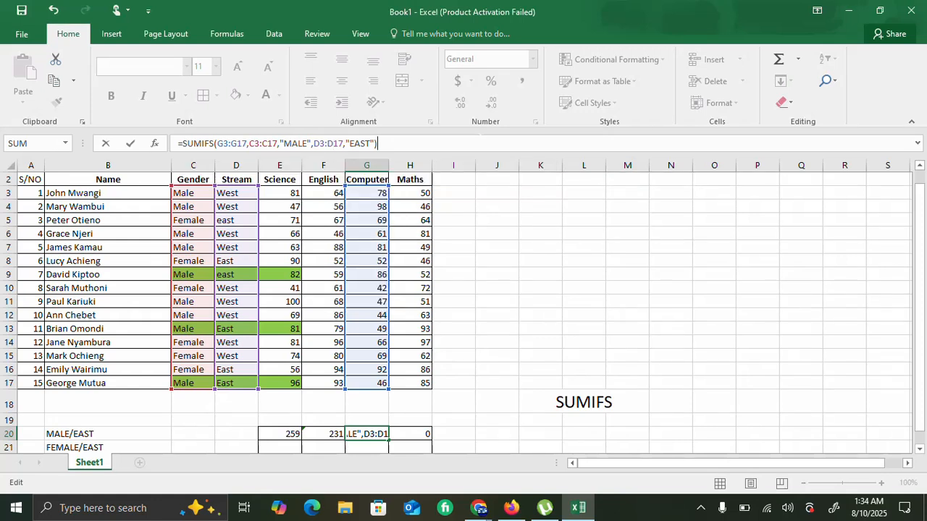
key(Return)
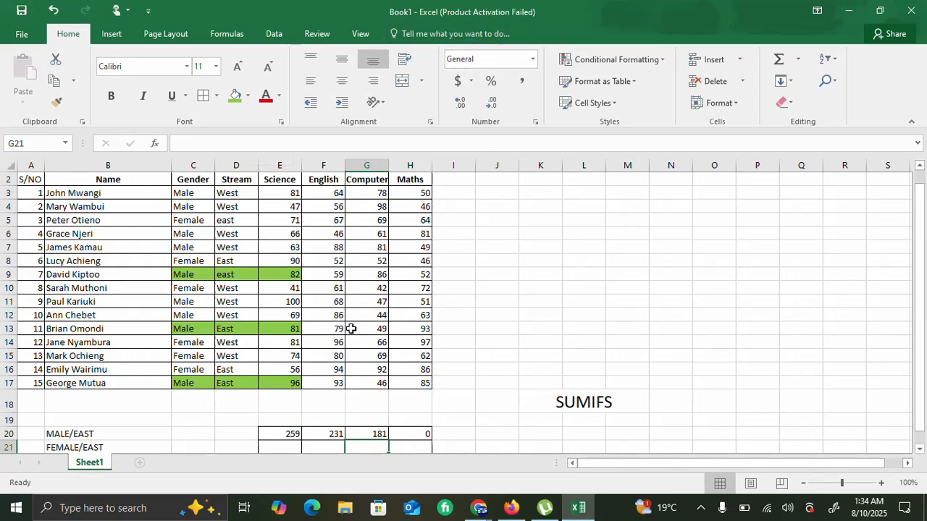
Start a SUMIFS formula in E21 for FEMALE/EAST with the Science marks E3:E17 as the sum range
scroll(355, 327, down, 4)
click(278, 286)
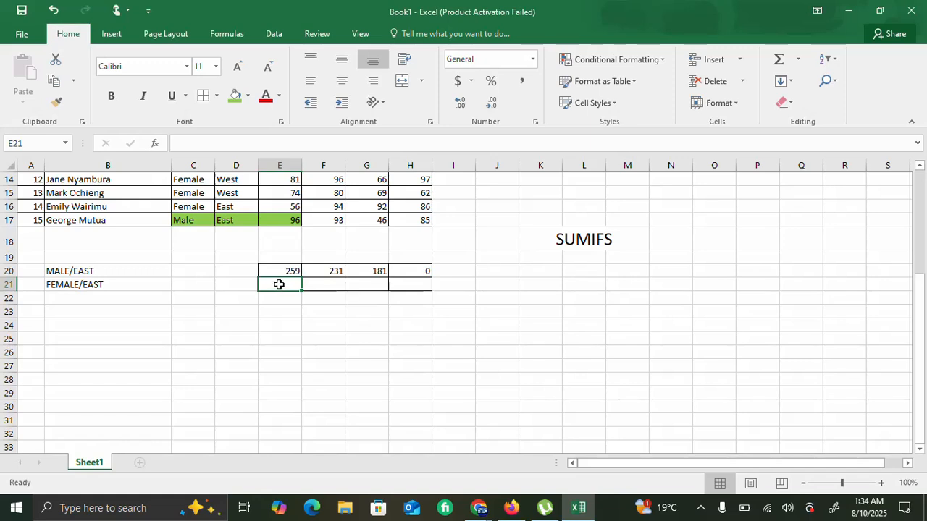
text(=)
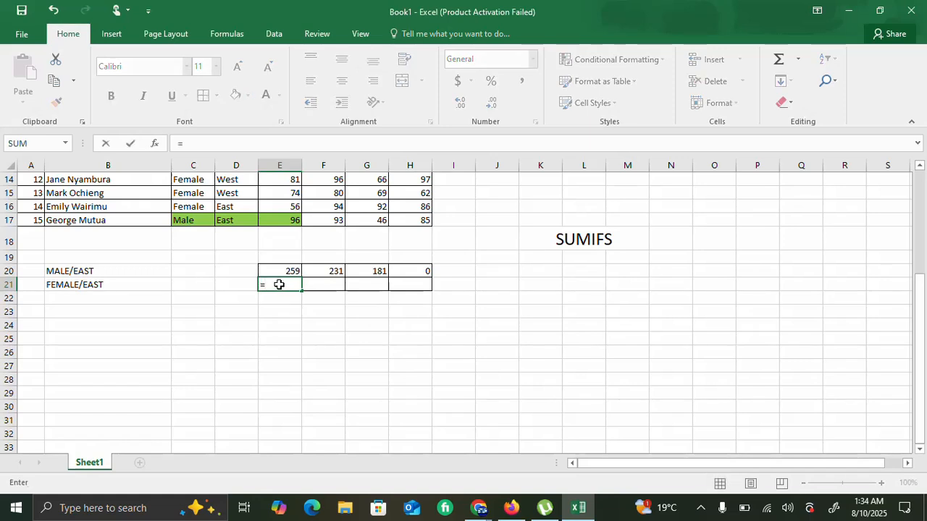
text(SUMIFS)
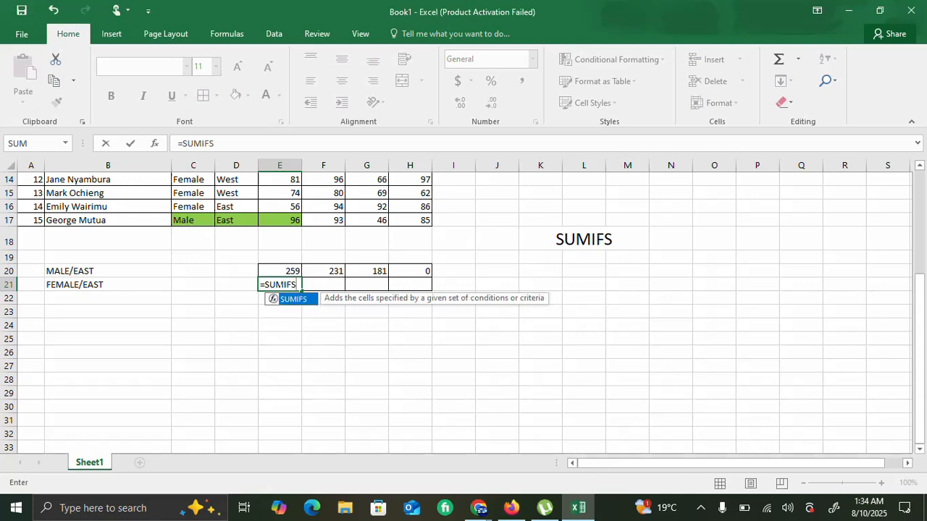
text(()
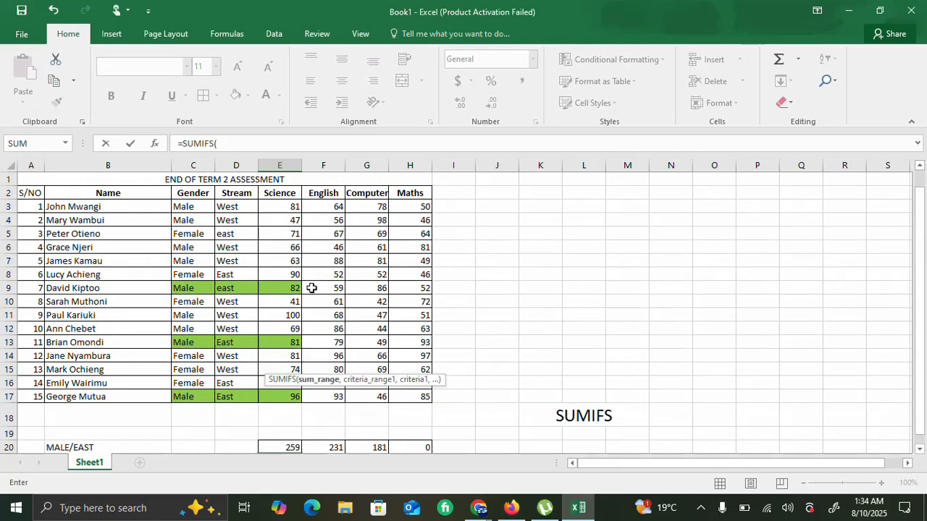
click(286, 206)
key(F8)
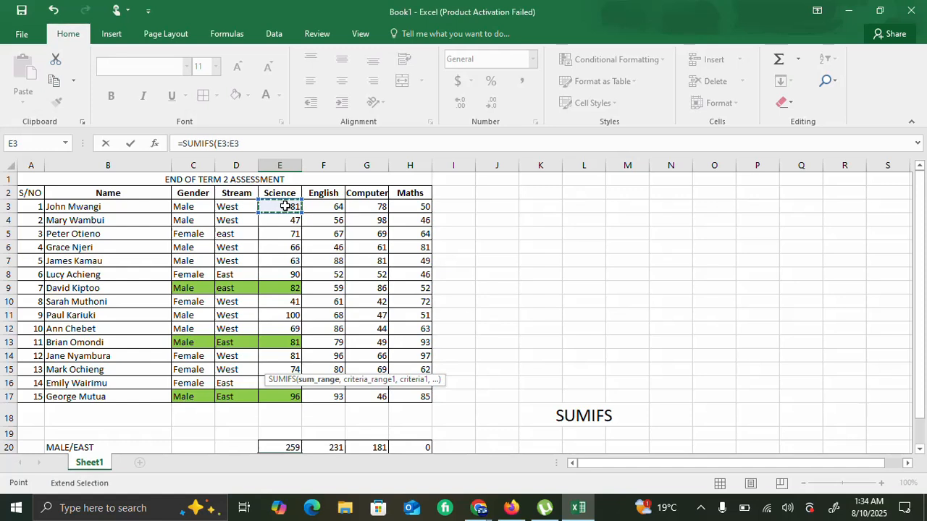
click(290, 396)
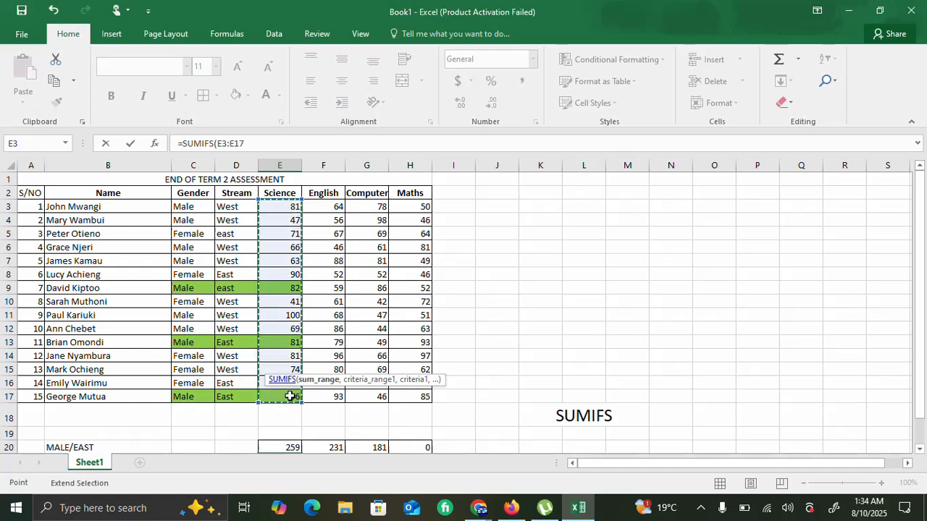
key(F2)
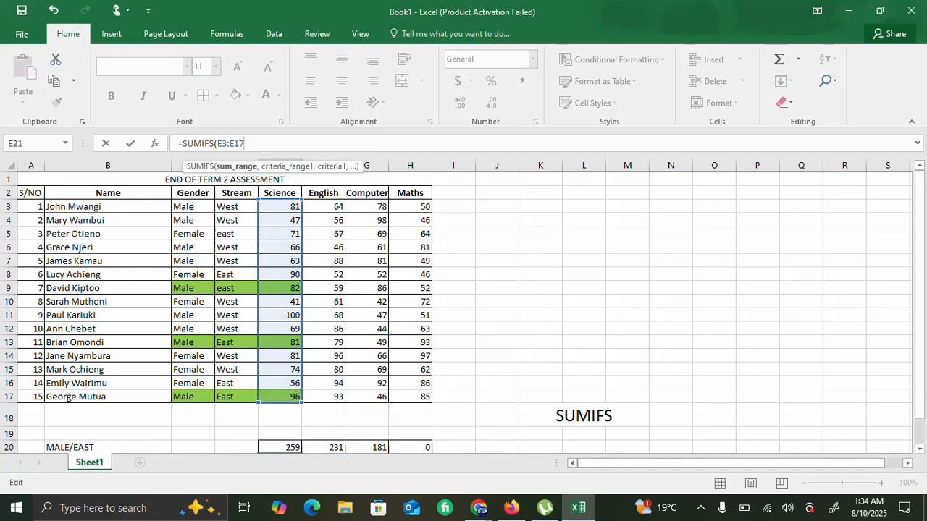
text(,)
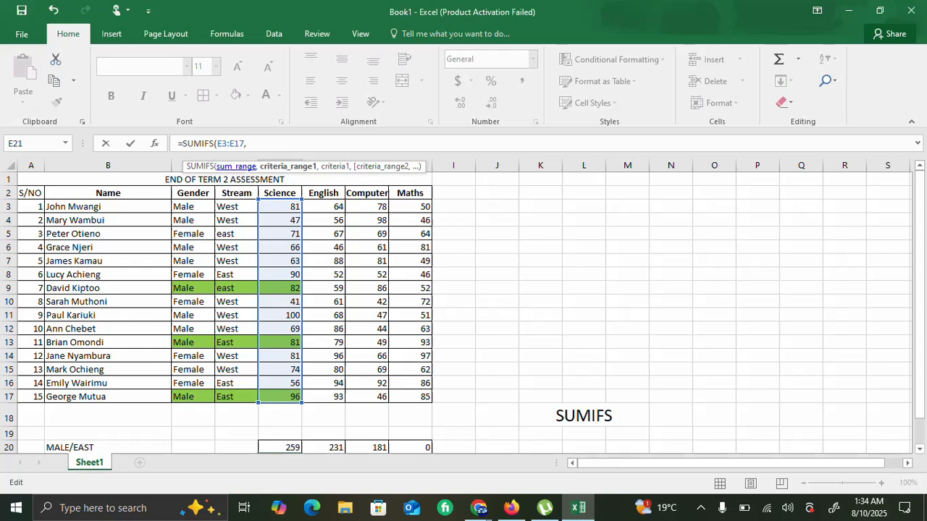
Add the Gender cells $C3:$C17 as the first criteria range in the E21 formula, with the criterion "FEMALE"
click(201, 206)
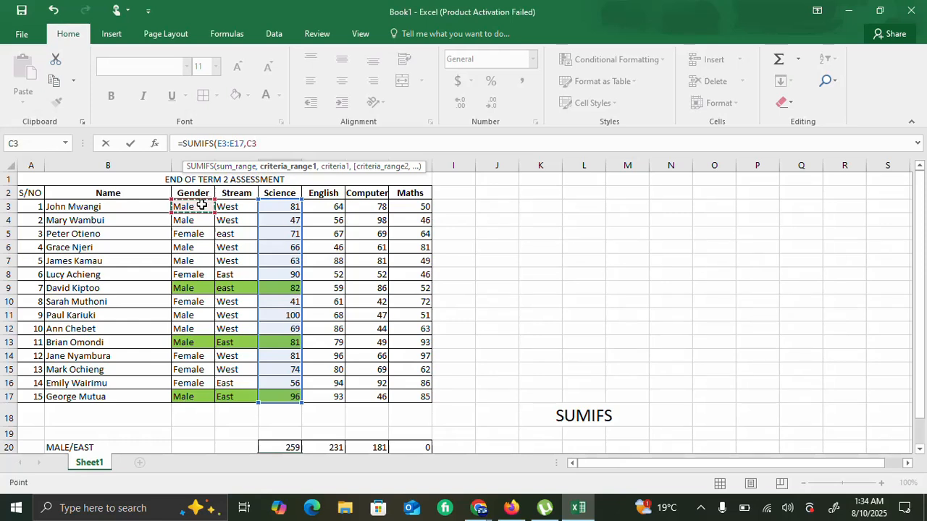
key(F8)
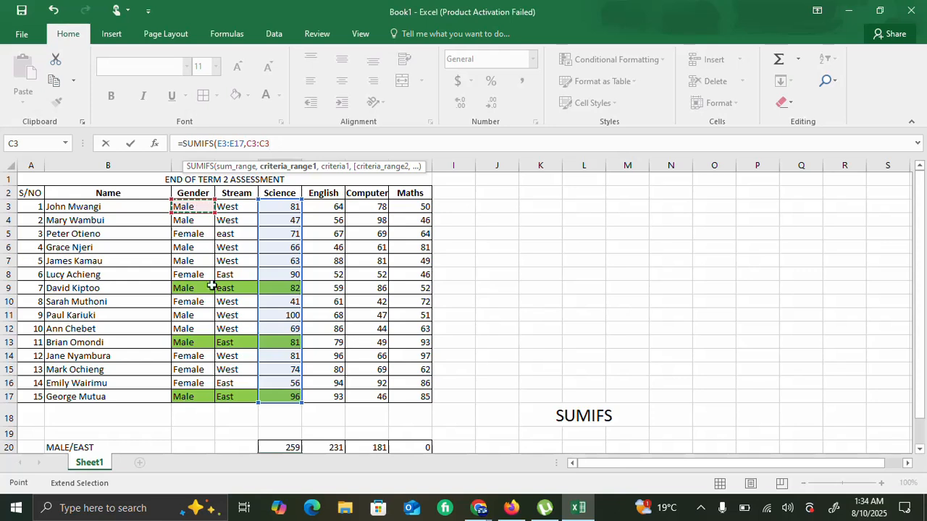
click(198, 397)
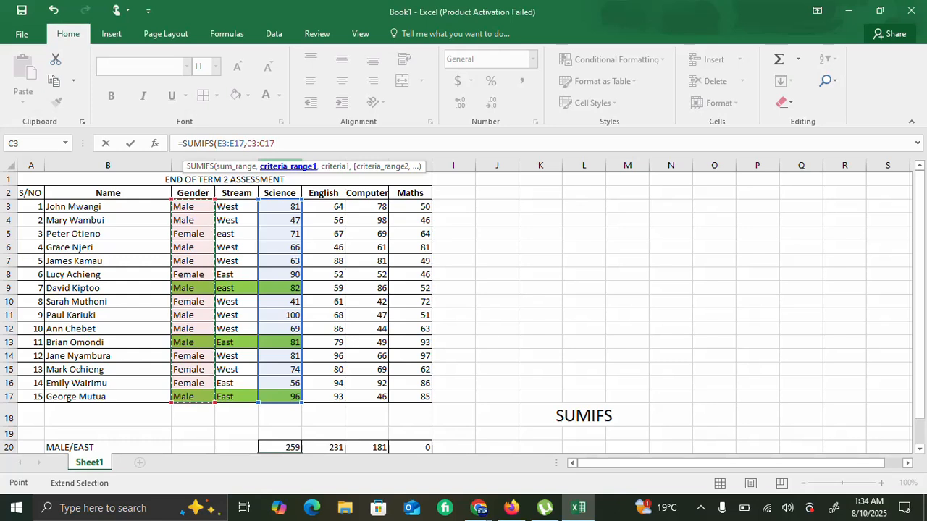
click(289, 166)
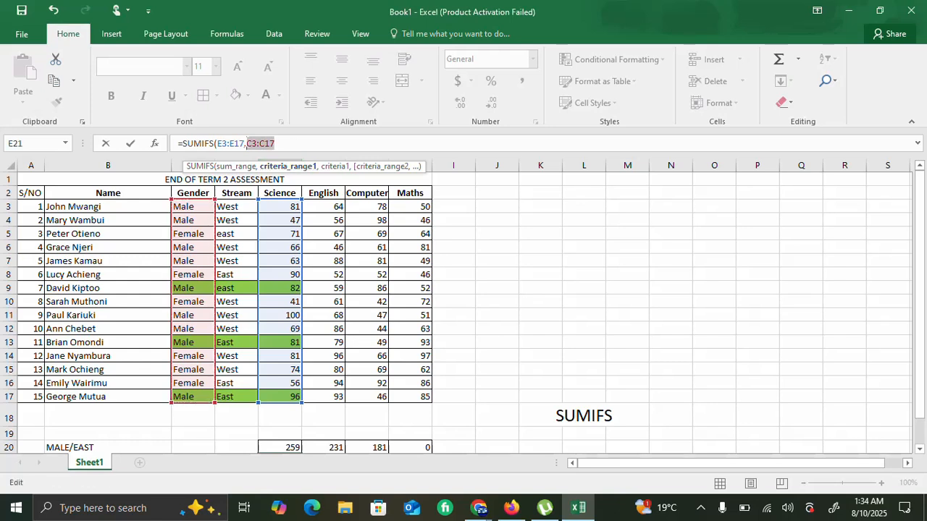
click(246, 144)
text($C3:$C17,)
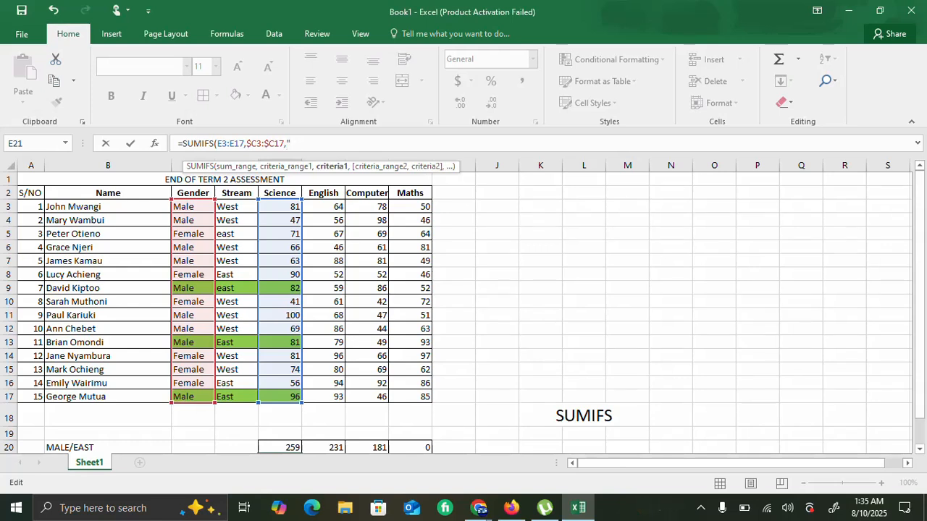
text("FEMALE)
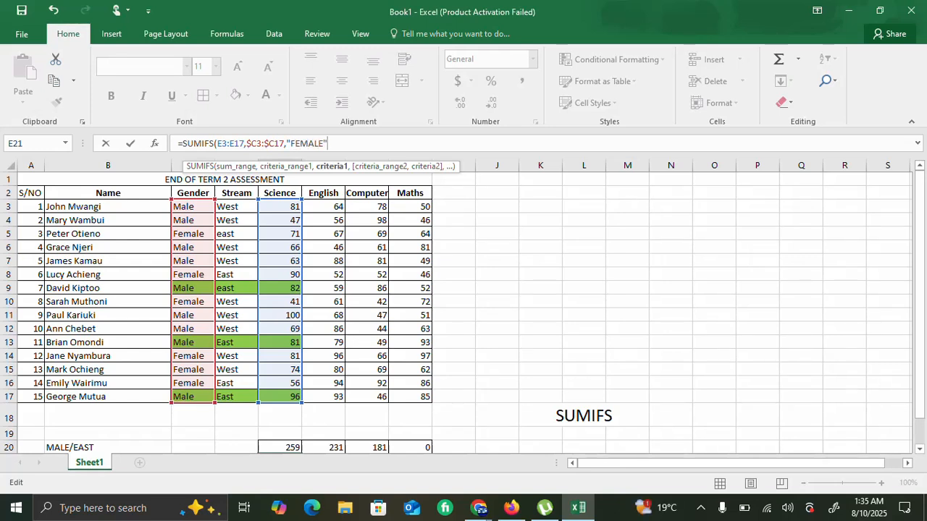
text(",)
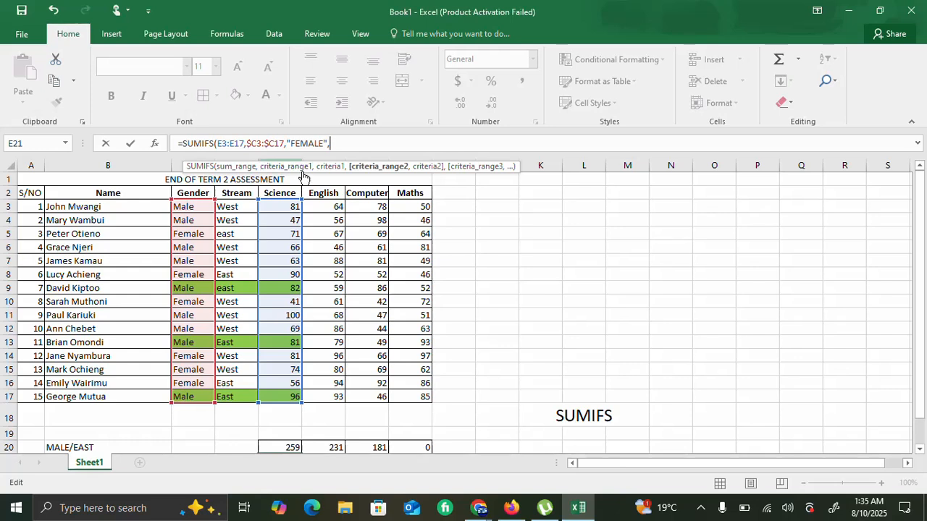
Add the Stream cells $D3:$D17 as the second criteria range with the criterion "EAST", and enter the E21 formula
click(245, 206)
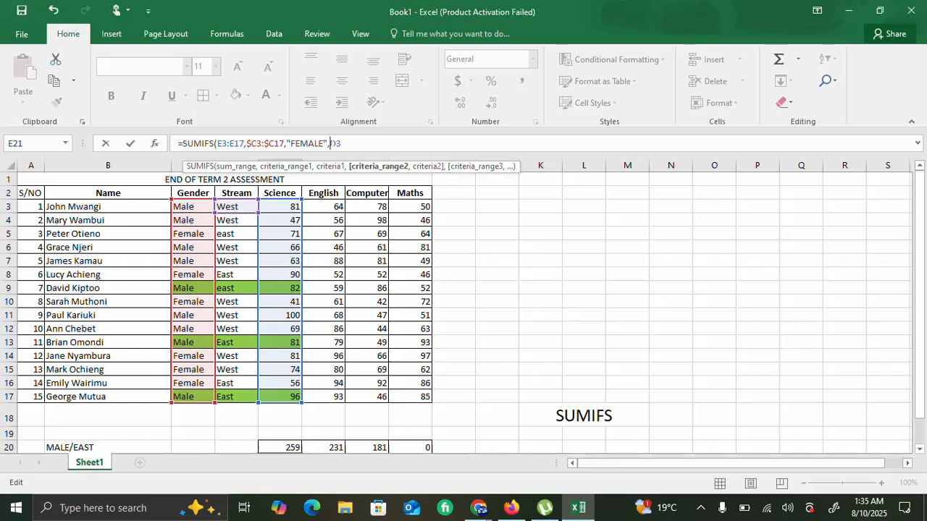
text($D3:)
click(245, 397)
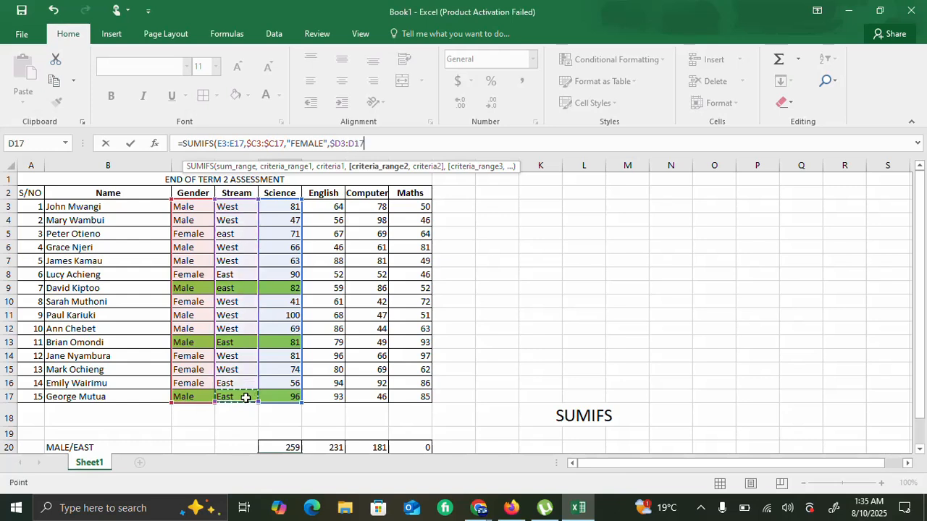
click(348, 143)
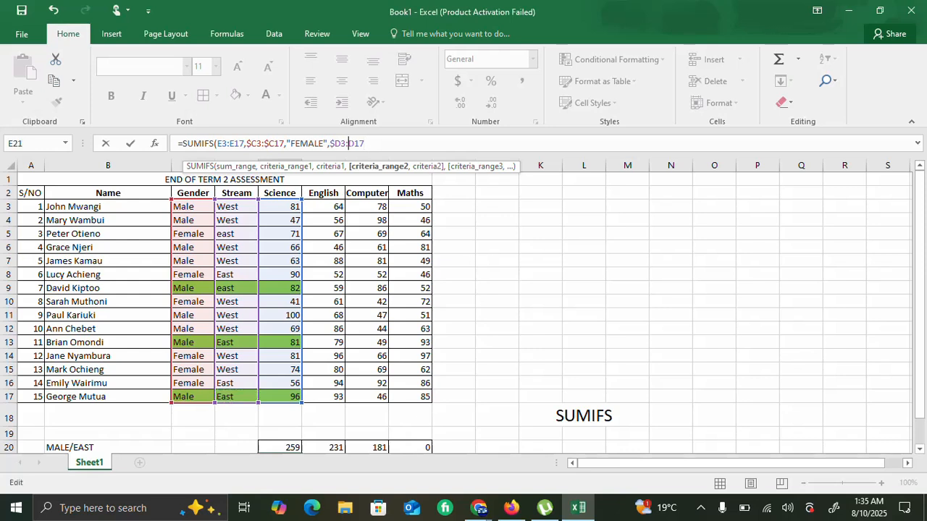
text($)
text(,")
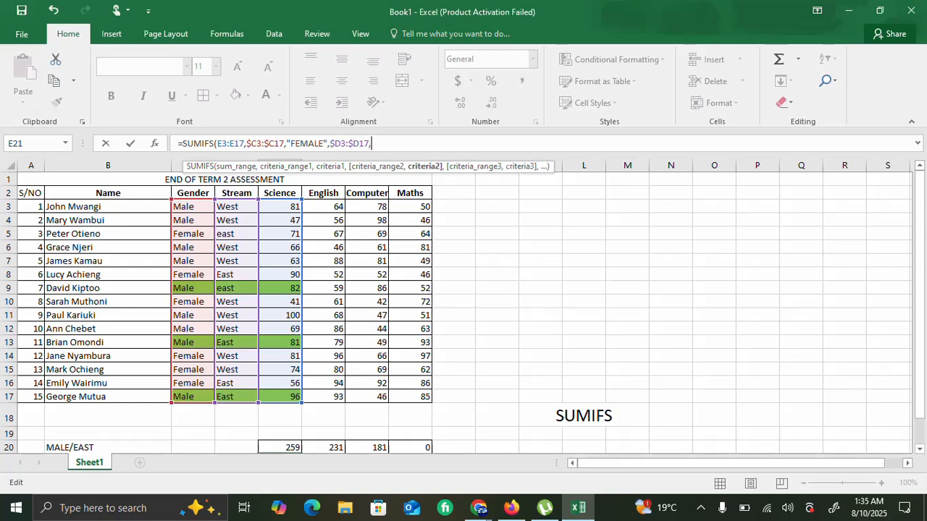
text(EAST")
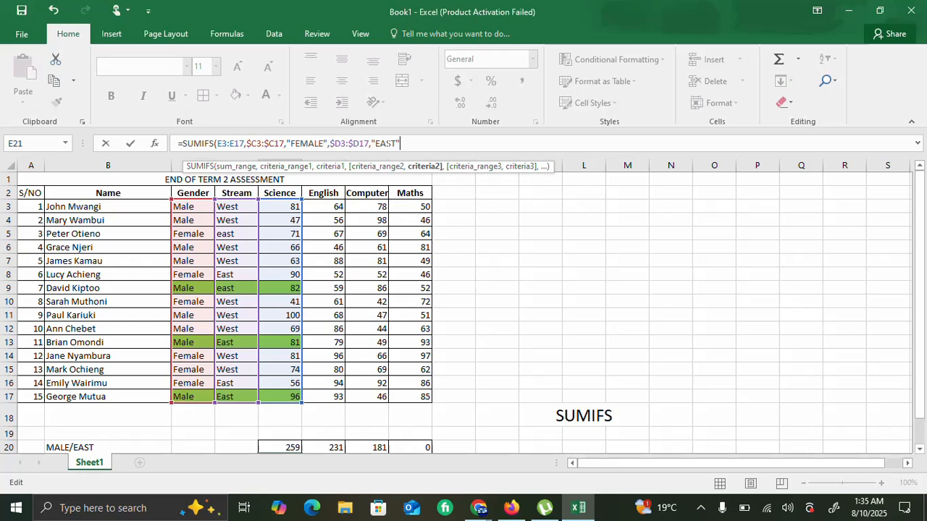
text())
key(Return)
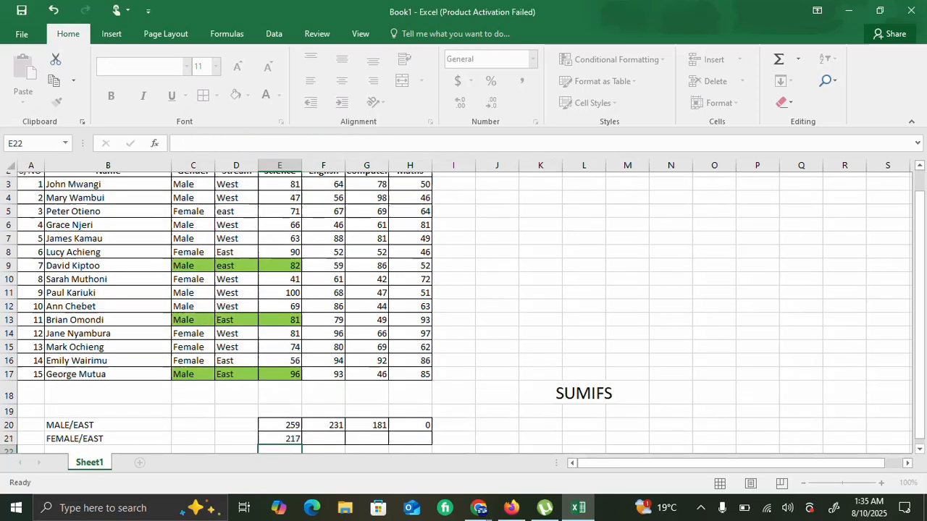
Fill the E21 formula across to H21 and check the ranges used by the F21 and G21 formulas
click(297, 433)
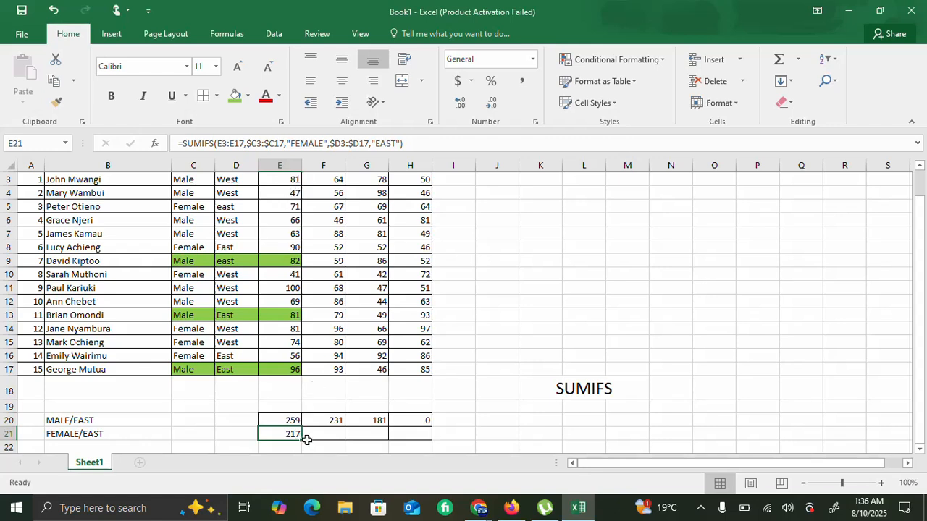
drag(301, 438, 427, 440)
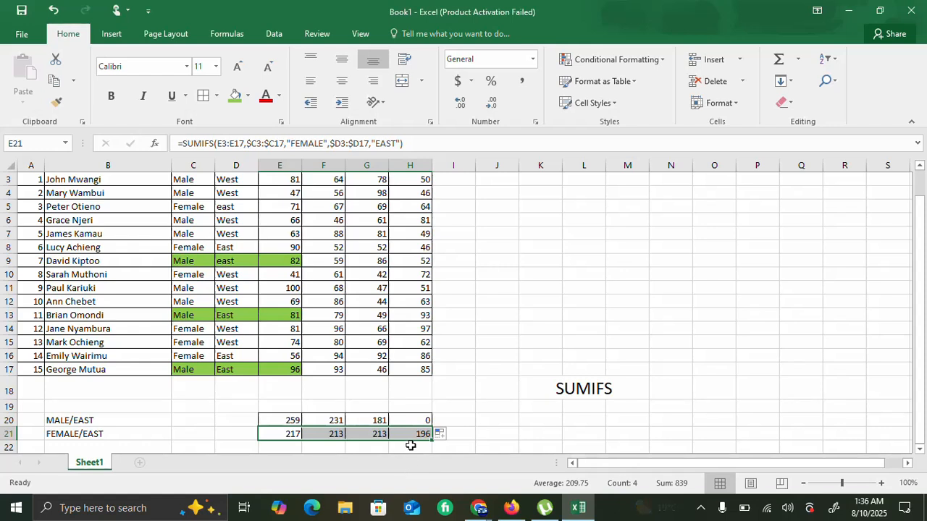
click(339, 434)
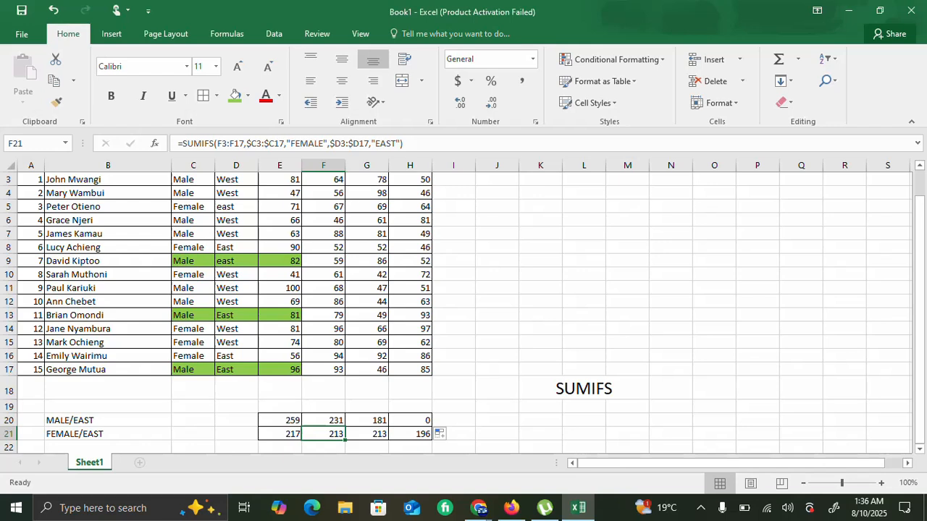
click(413, 147)
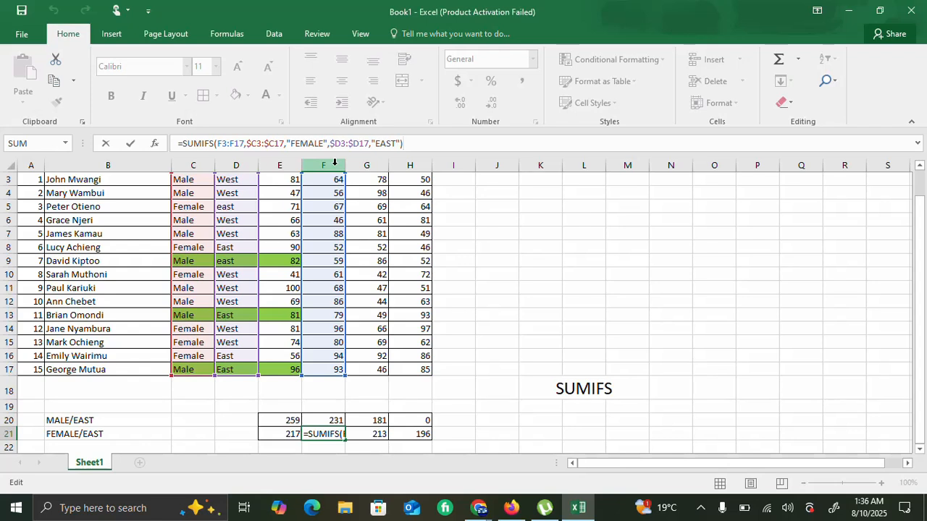
key(Return)
click(378, 433)
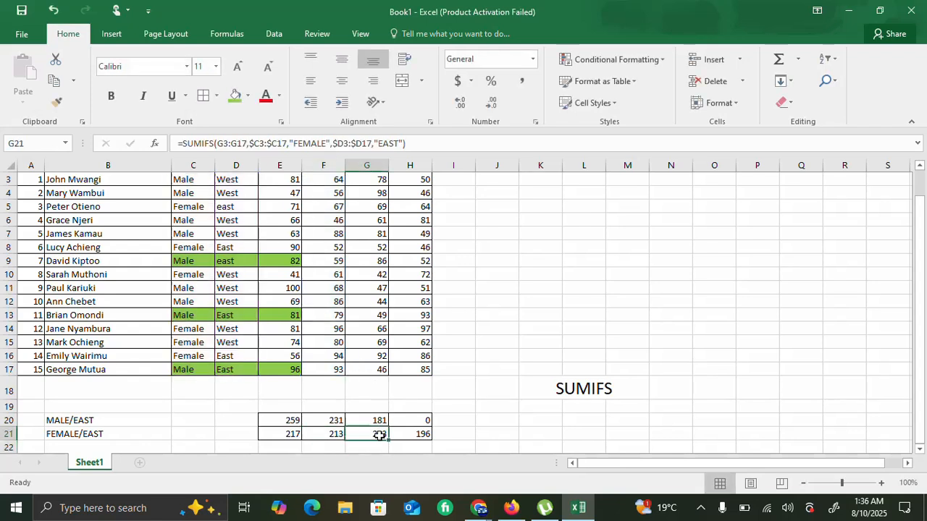
key(F2)
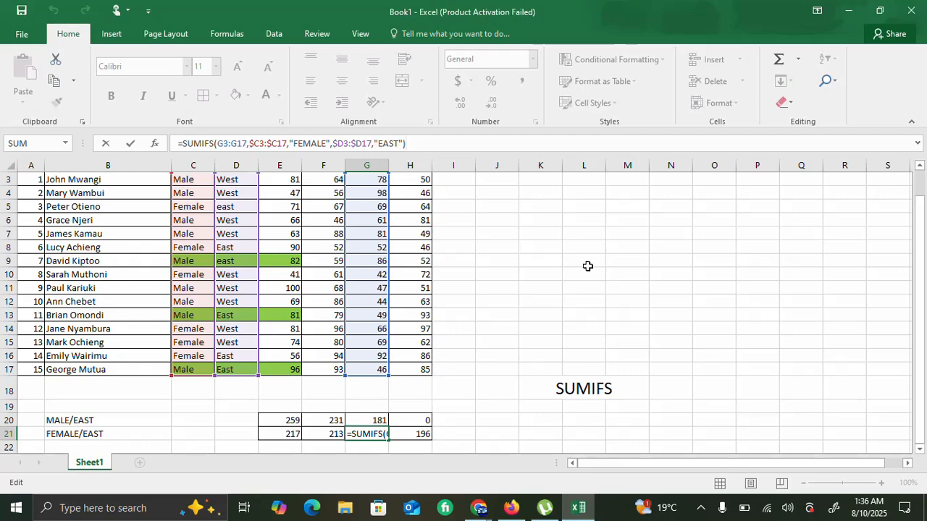
click(509, 250)
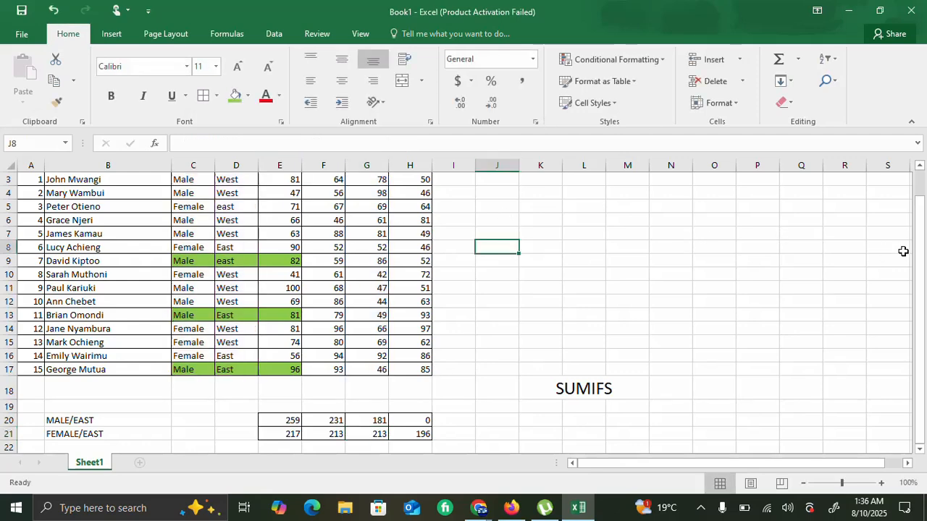
Review the MALE/EAST formulas in E20 and G20, and copy the G20 formula into H20
drag(920, 248, 918, 190)
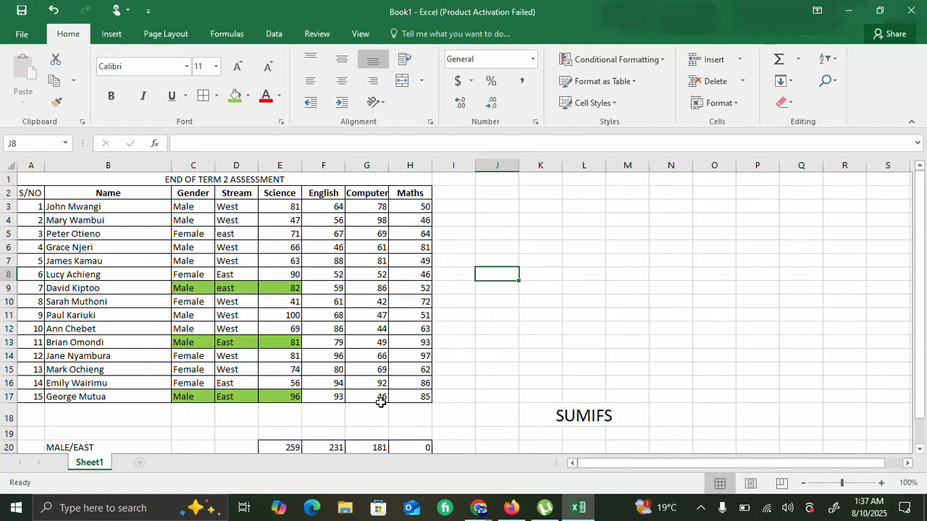
scroll(331, 428, down, 2)
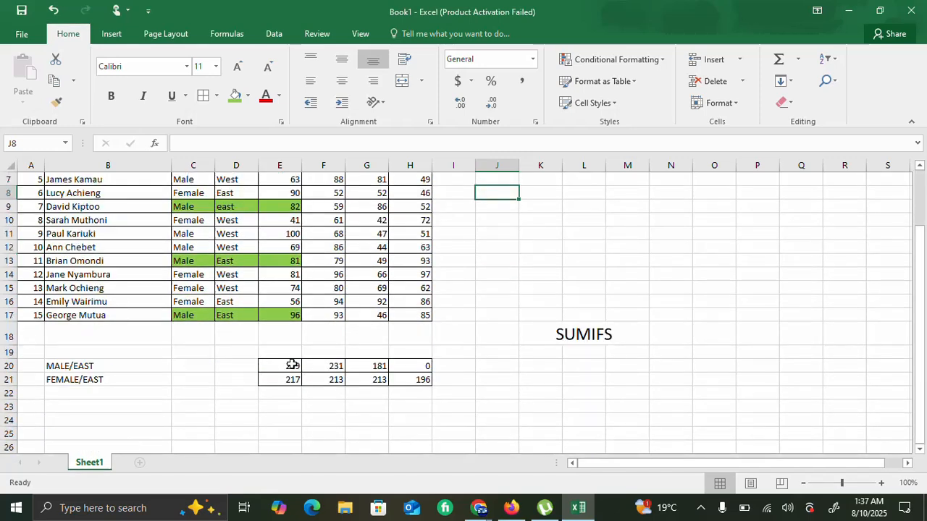
click(292, 364)
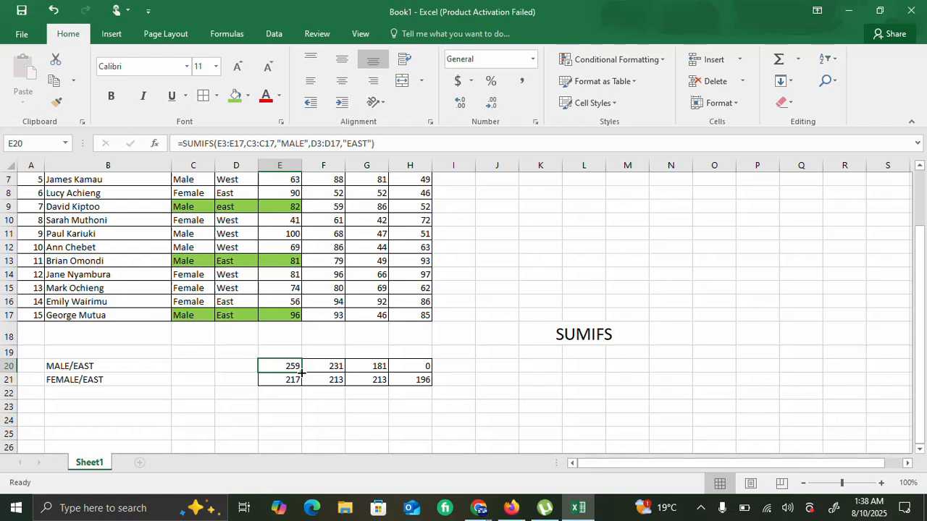
click(366, 366)
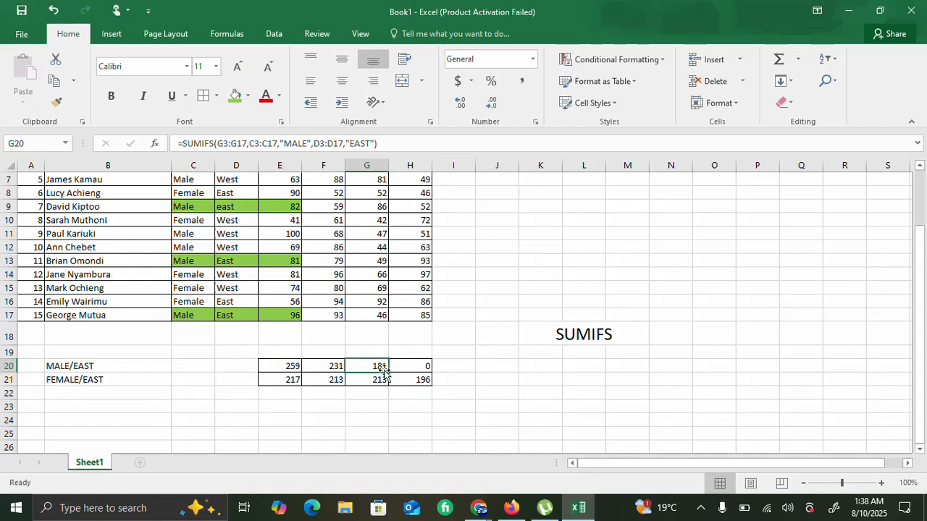
click(400, 148)
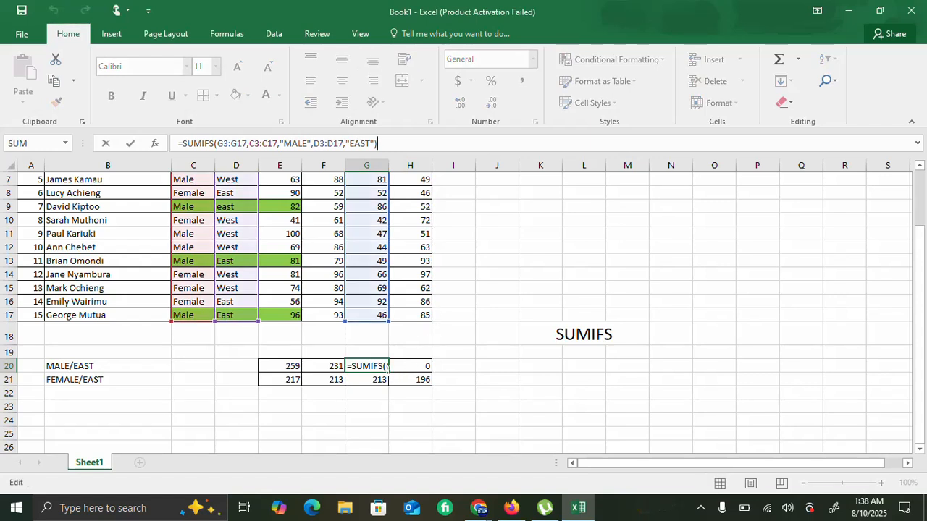
drag(387, 366, 412, 363)
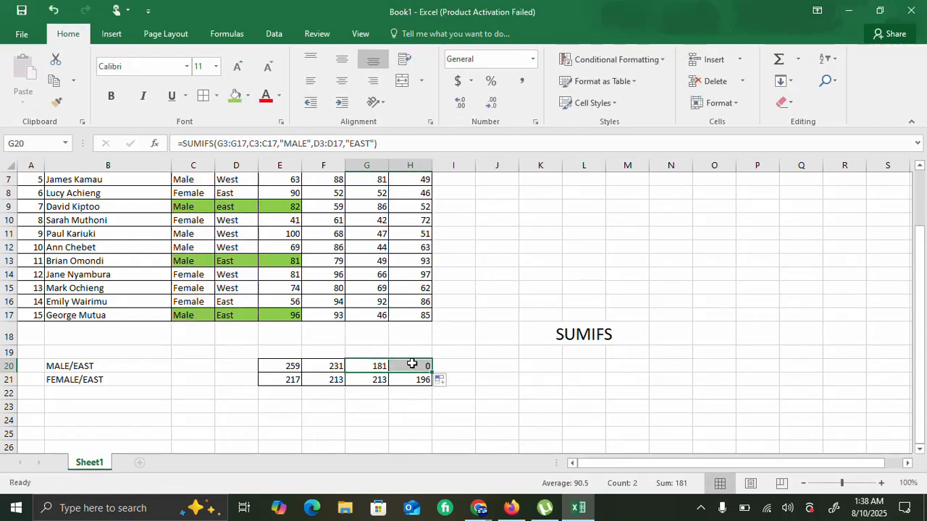
Change the first criteria range in the H20 formula to the Gender cells C3:C17 and enter the formula
click(412, 363)
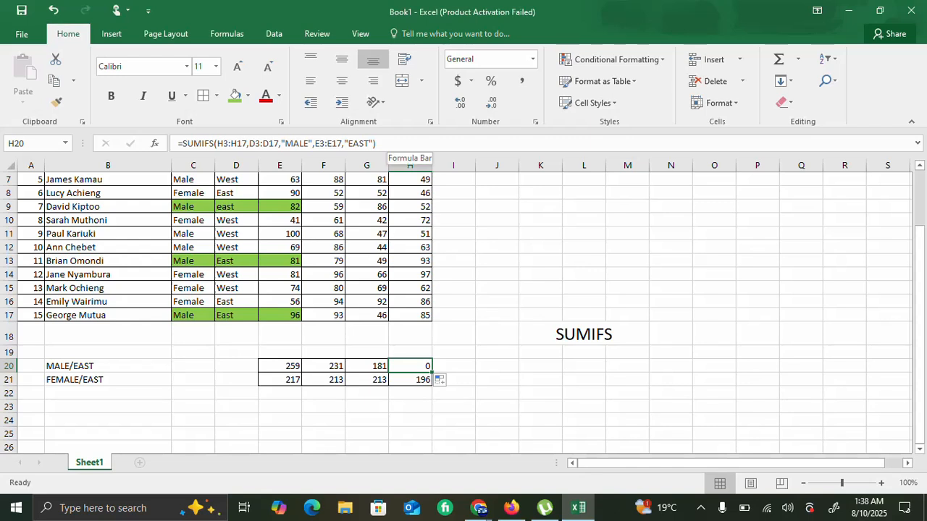
click(405, 144)
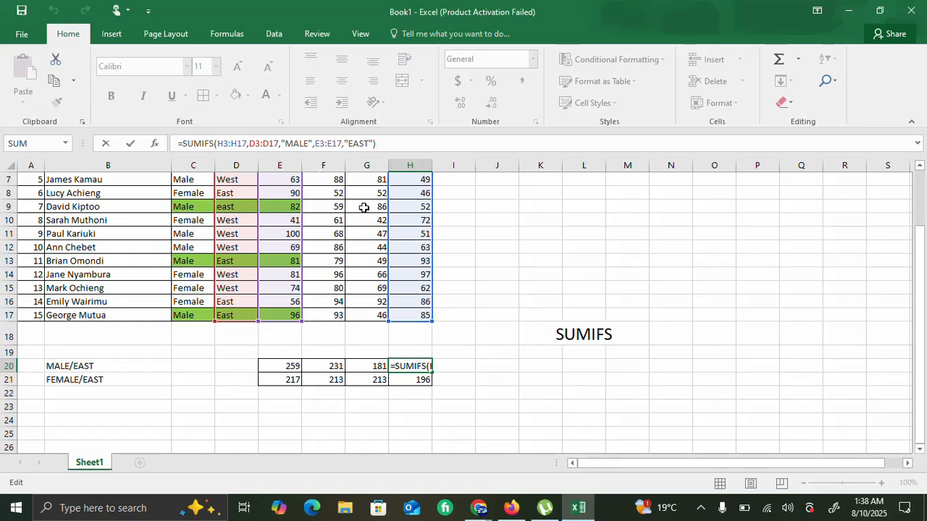
click(251, 144)
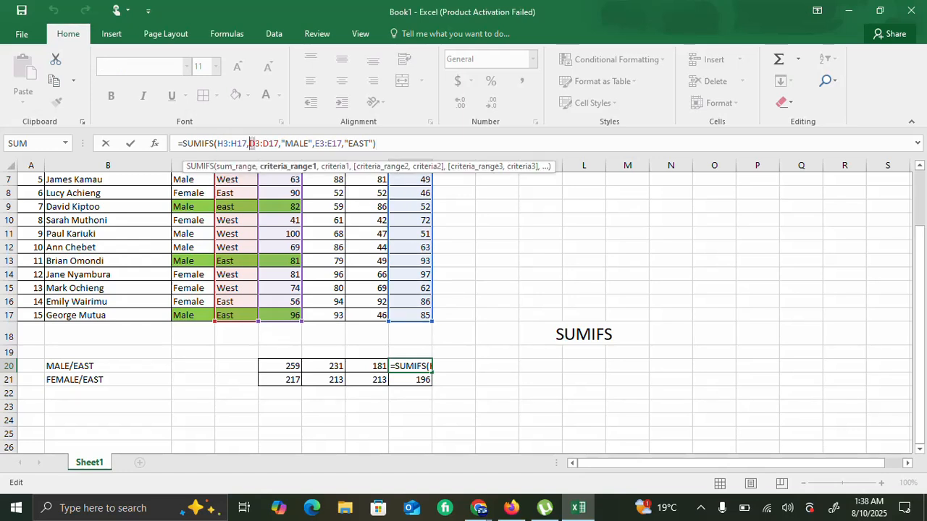
text(C)
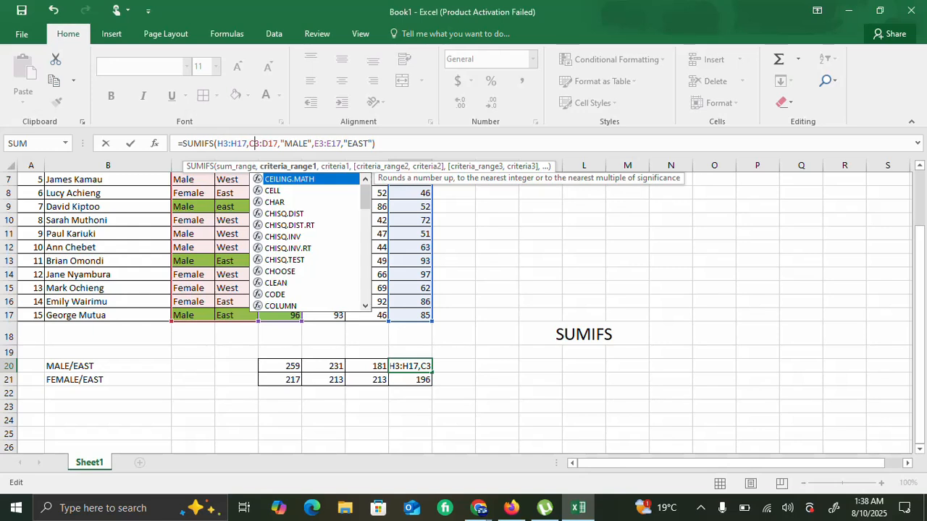
drag(262, 143, 267, 144)
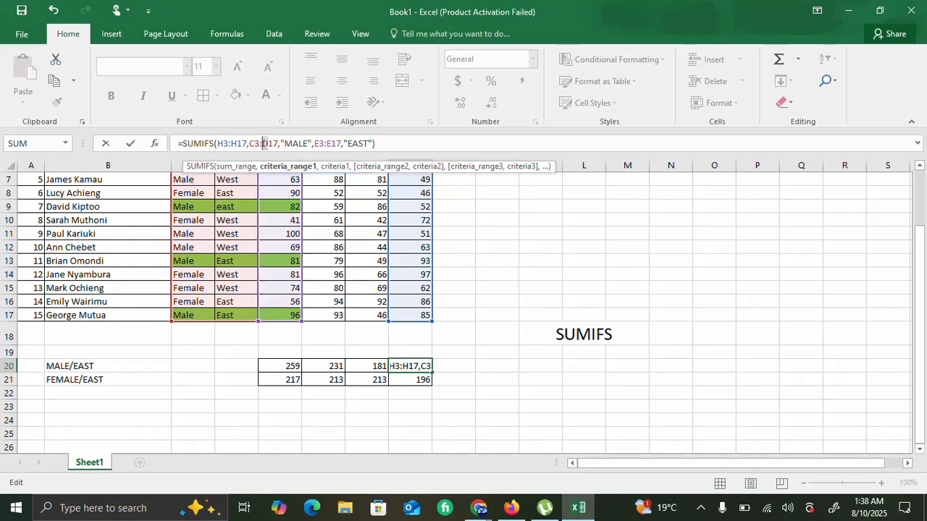
text(C)
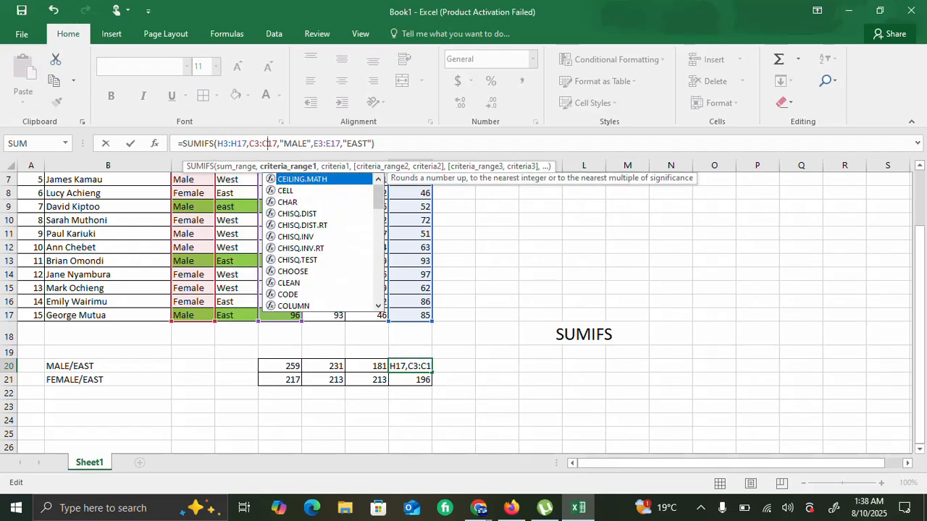
key(Return)
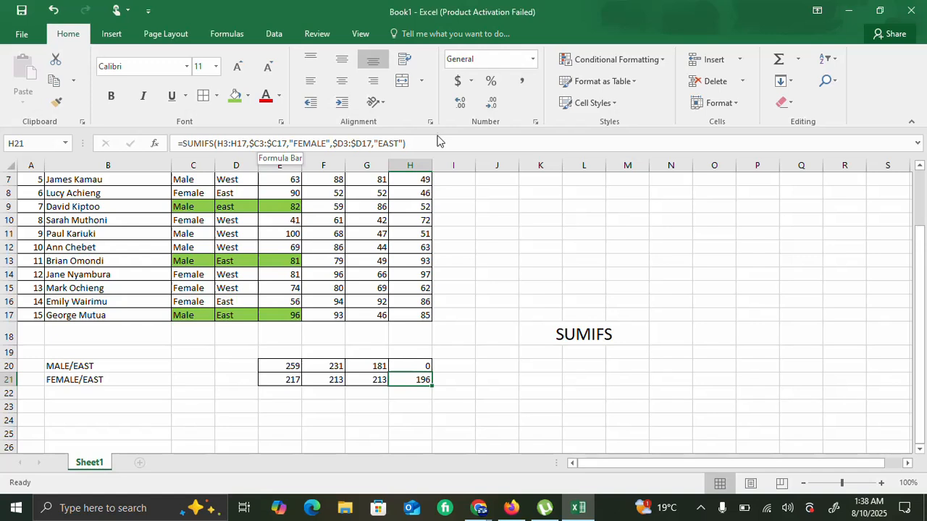
Compare with the H21 formula, change the second criteria range in H20 to the Stream cells D3:D17, and enter the formula
click(407, 144)
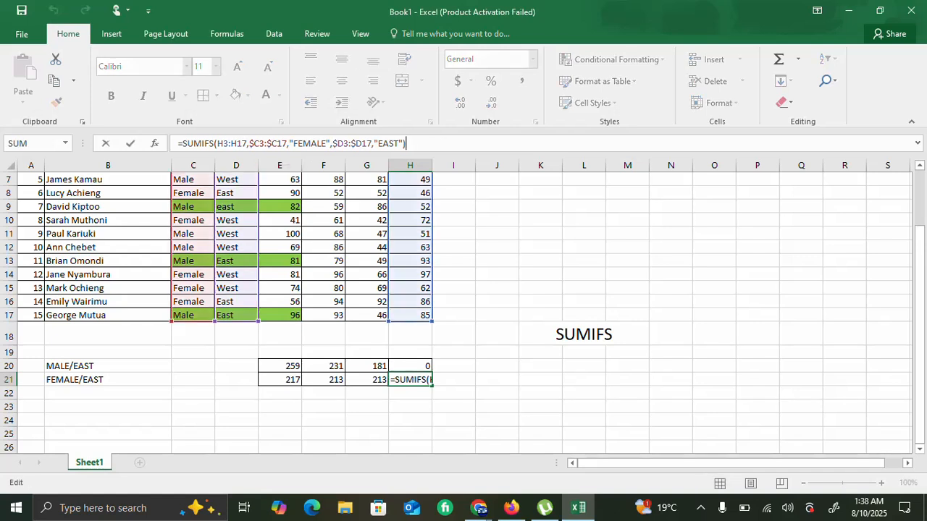
click(414, 362)
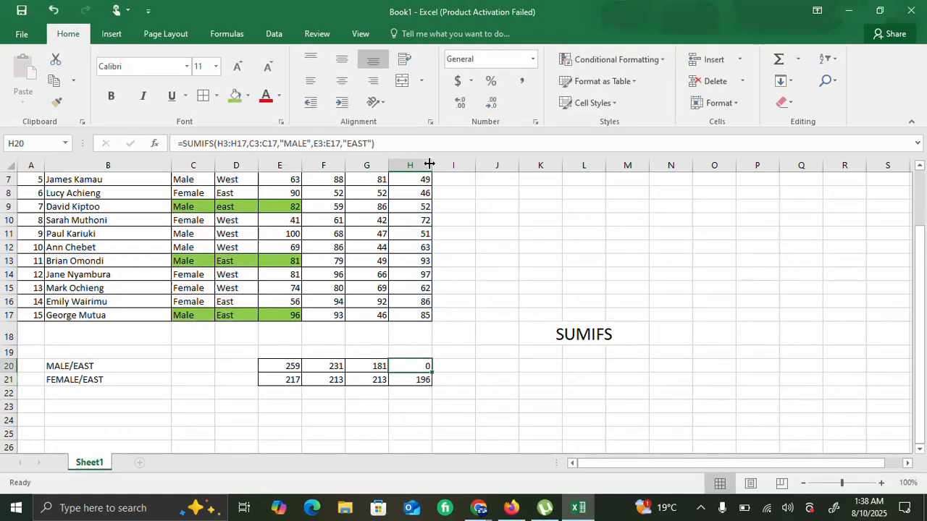
click(414, 145)
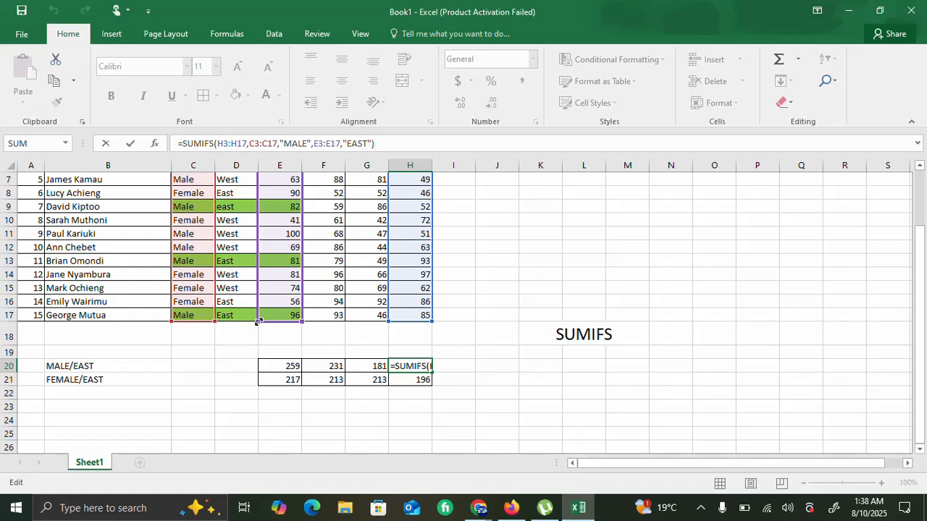
drag(257, 322, 239, 323)
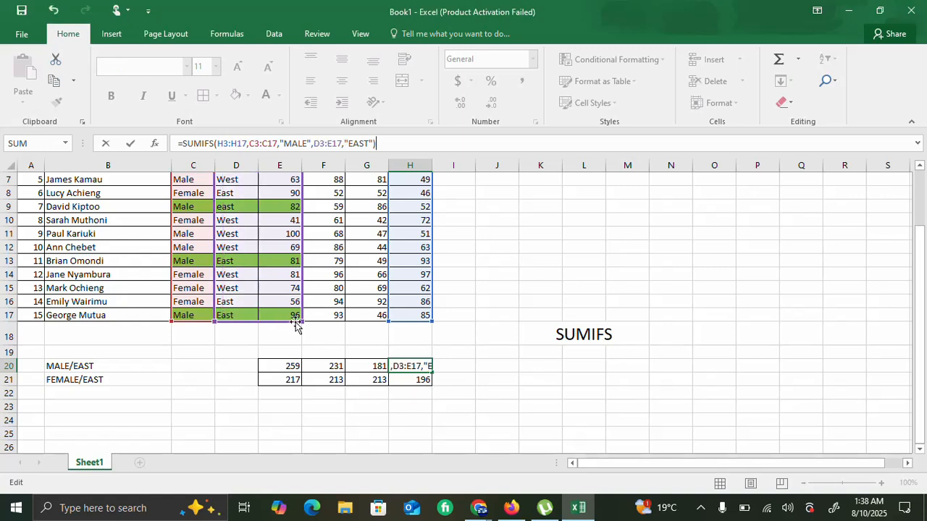
drag(298, 323, 268, 317)
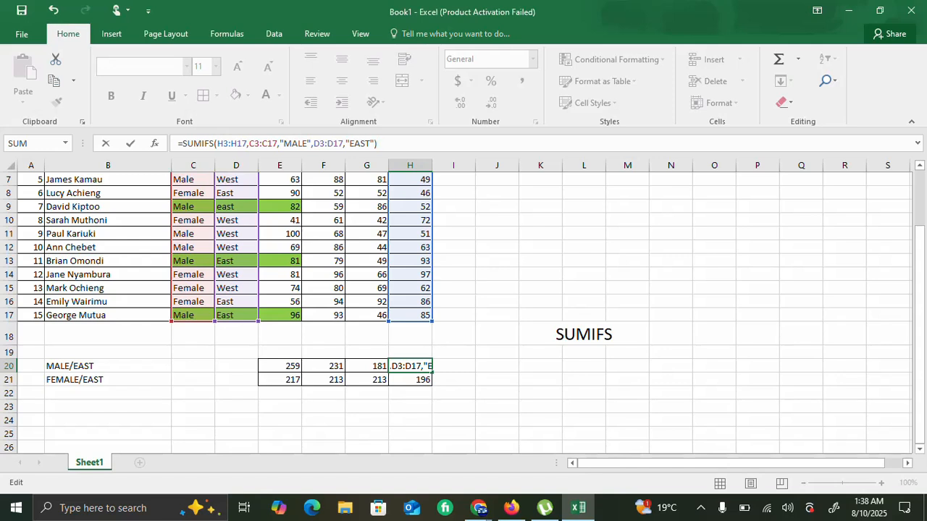
key(Return)
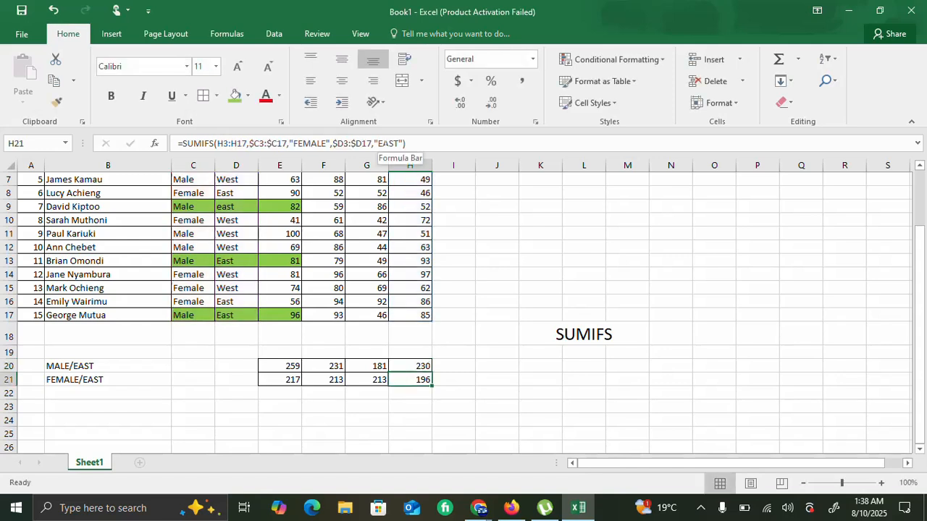